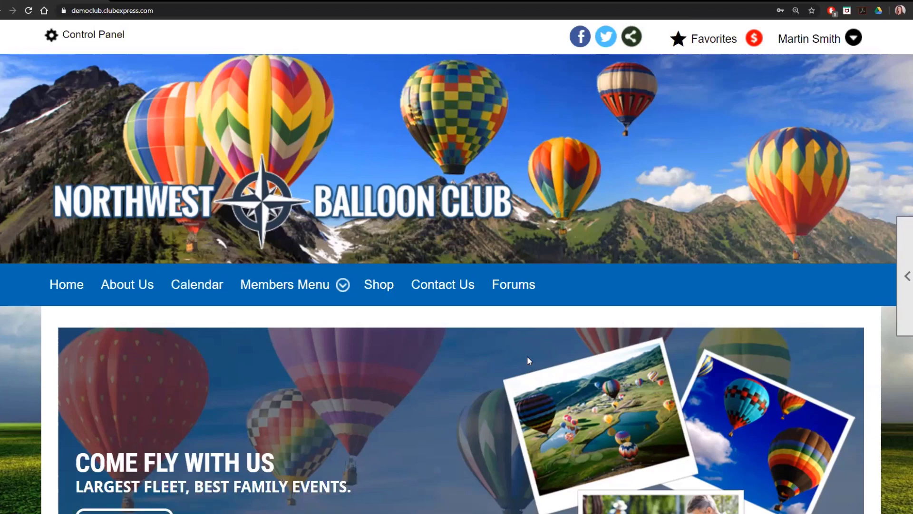
- Open the Donations fund administration page from the Control Panel's Money functions
left_click(106, 41)
scroll(373, 295, "down", 4)
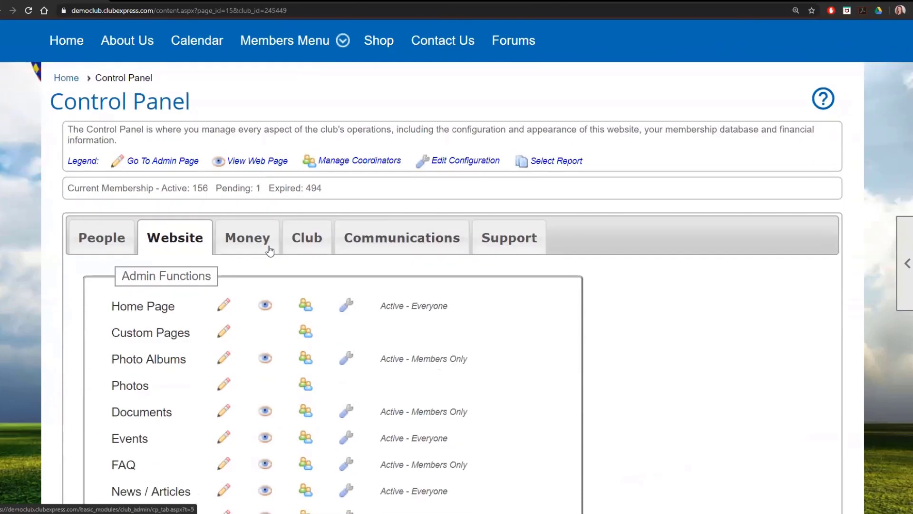
left_click(267, 248)
scroll(271, 285, "down", 4)
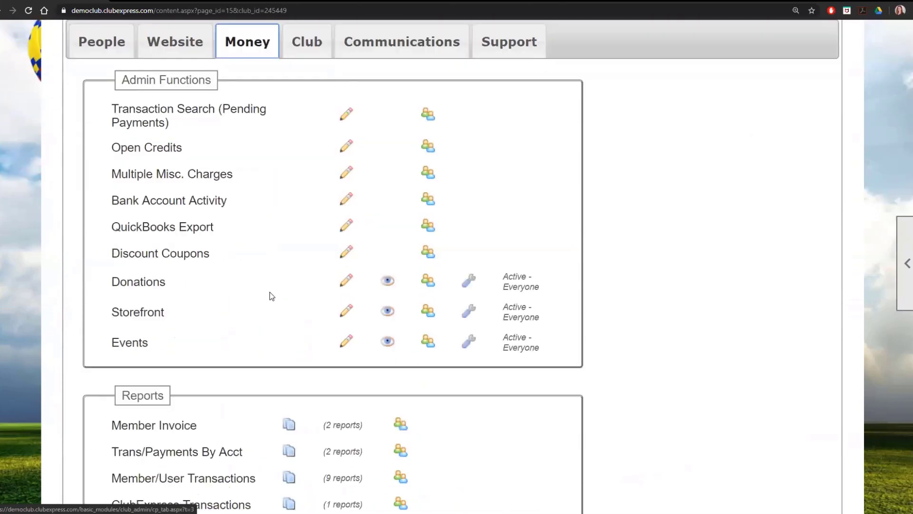
left_click(163, 285)
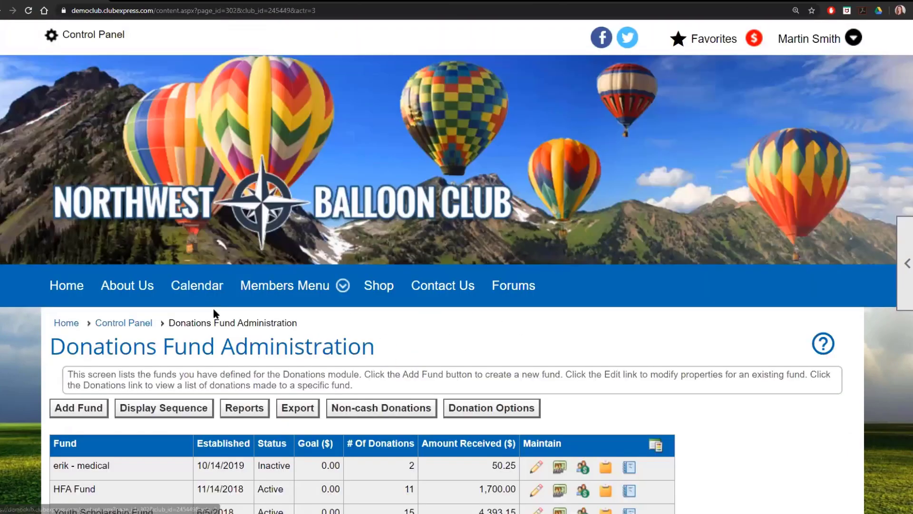
scroll(736, 318, "down", 6)
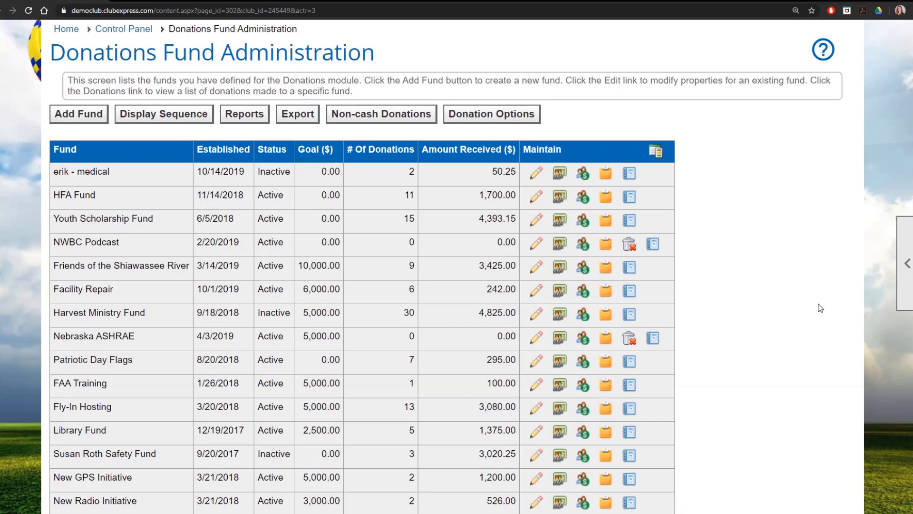
- View the Youth Scholarship Fund's recurring donations, close them, and review the list of all donations made to that fund
left_click(584, 221)
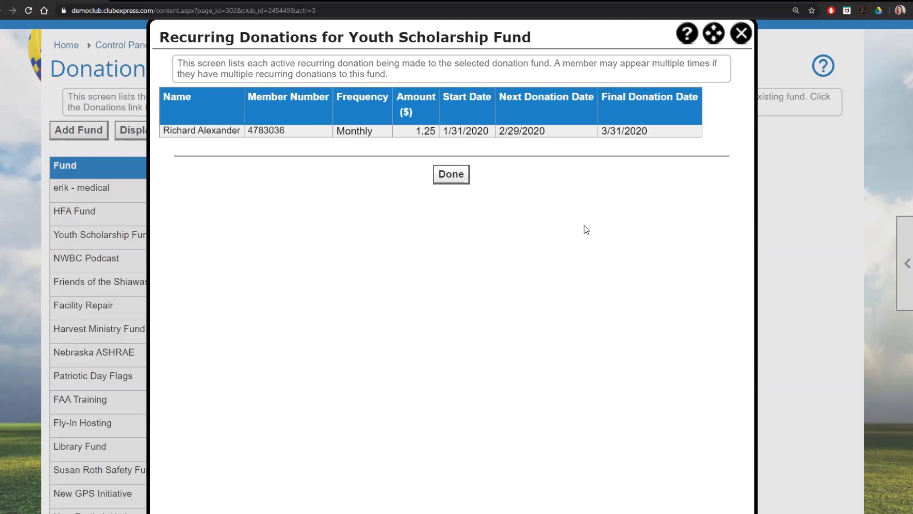
left_click(740, 33)
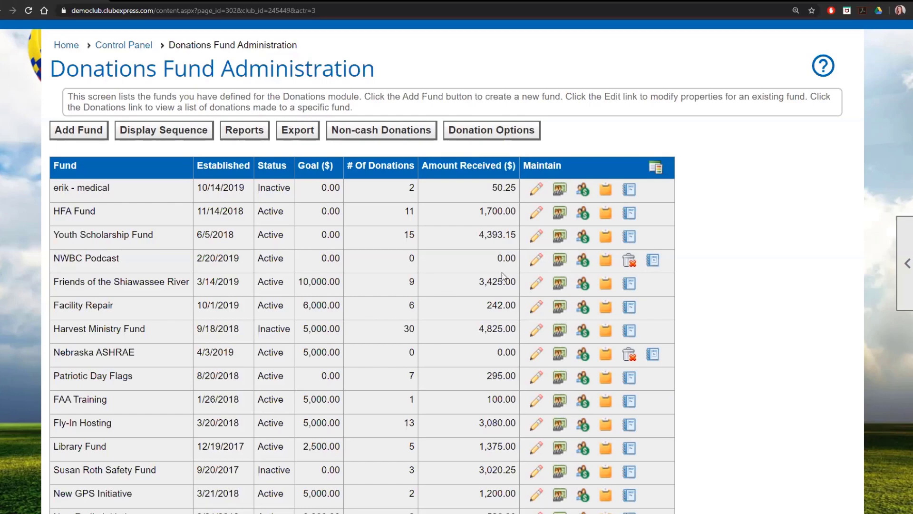
left_click(561, 237)
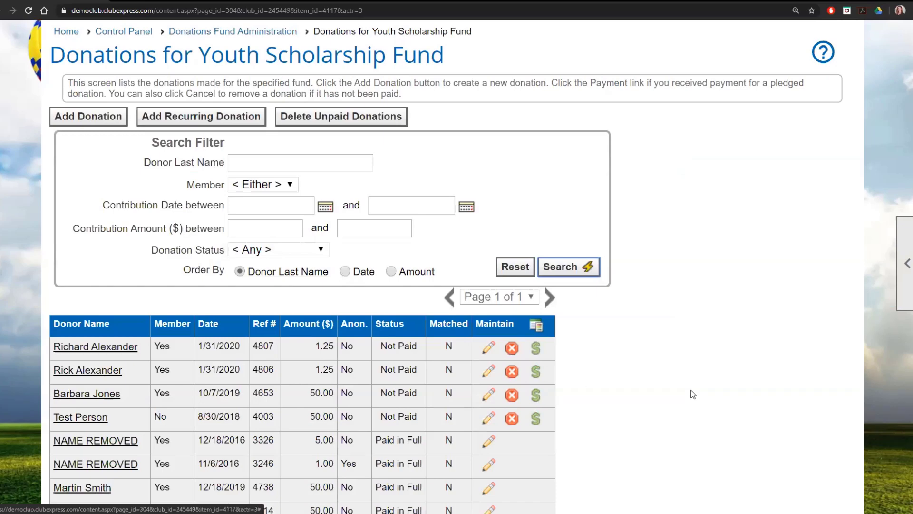
scroll(659, 370, "down", 1)
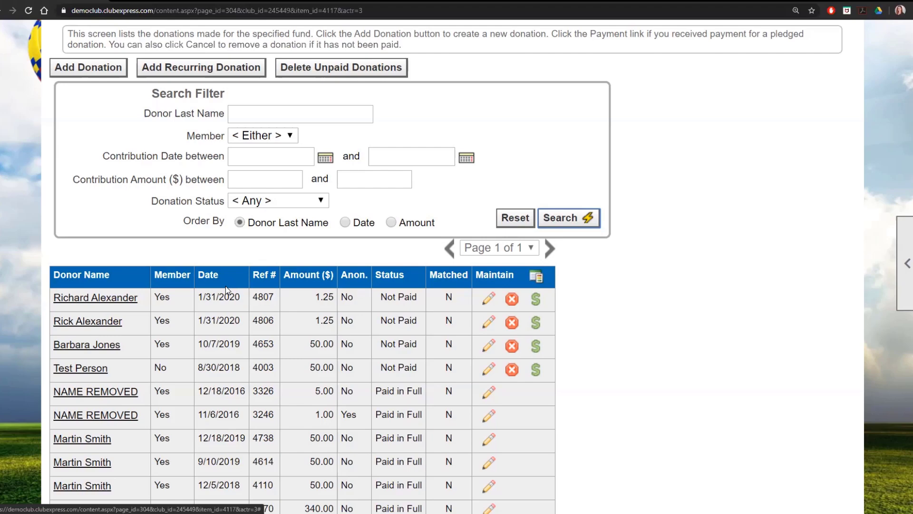
scroll(251, 332, "up", 2)
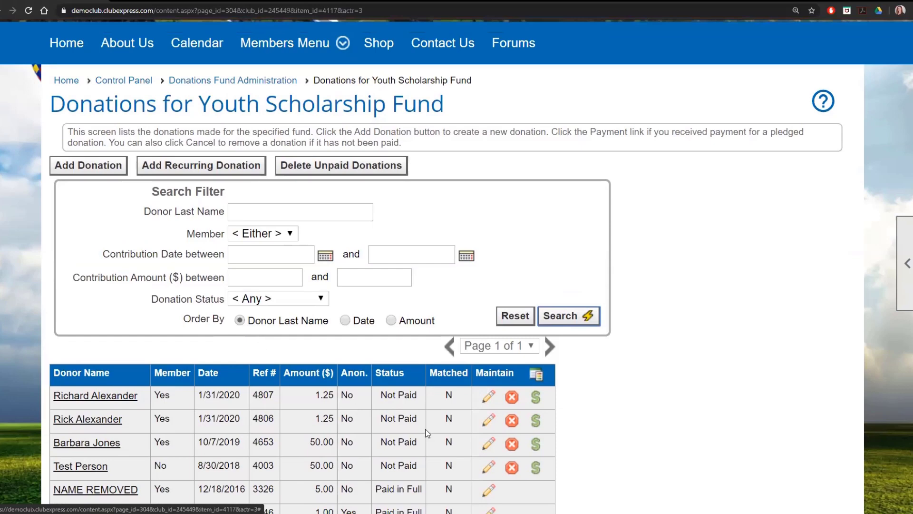
scroll(424, 424, "down", 2)
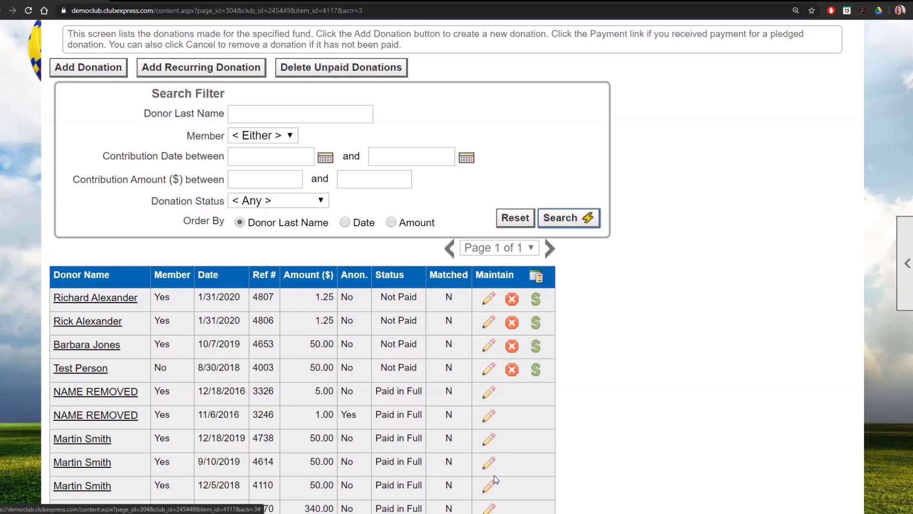
- Open the $5.00 donation dated 12/18/2016 for editing, review its contribution details, and leave without saving
left_click(489, 392)
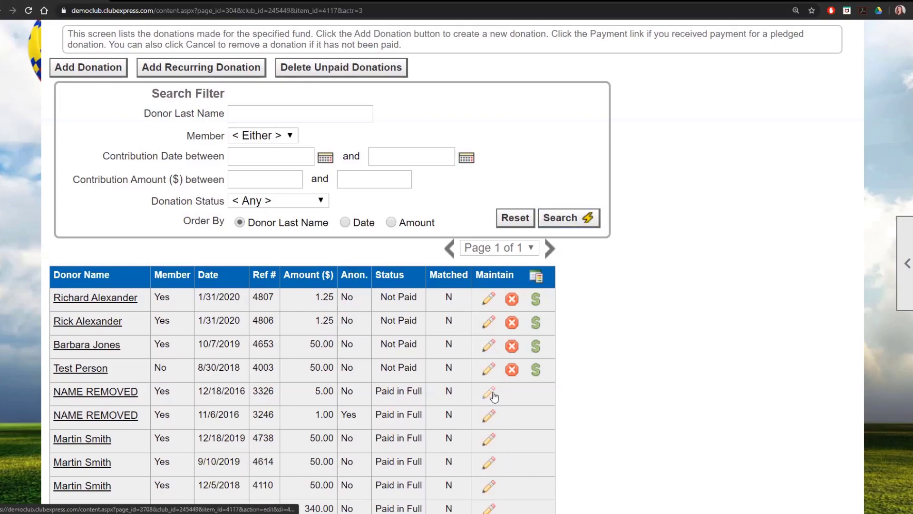
scroll(544, 448, "down", 8)
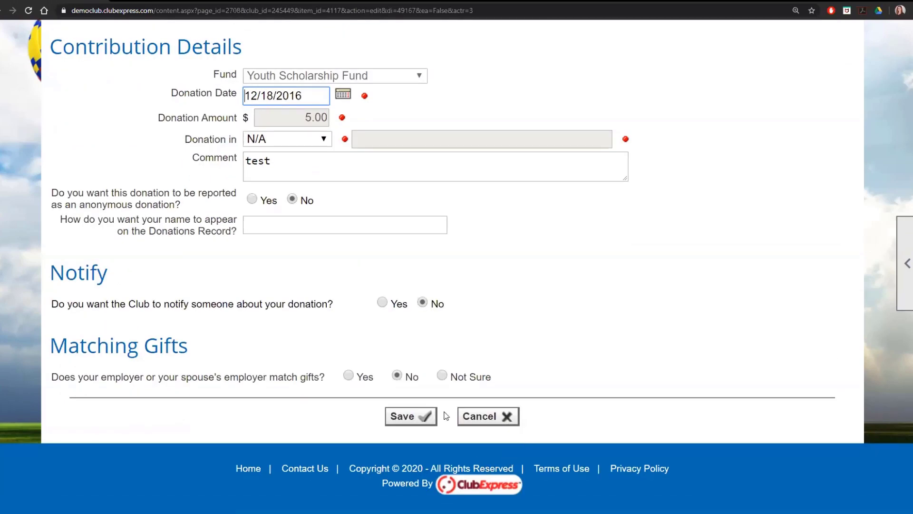
left_click(493, 420)
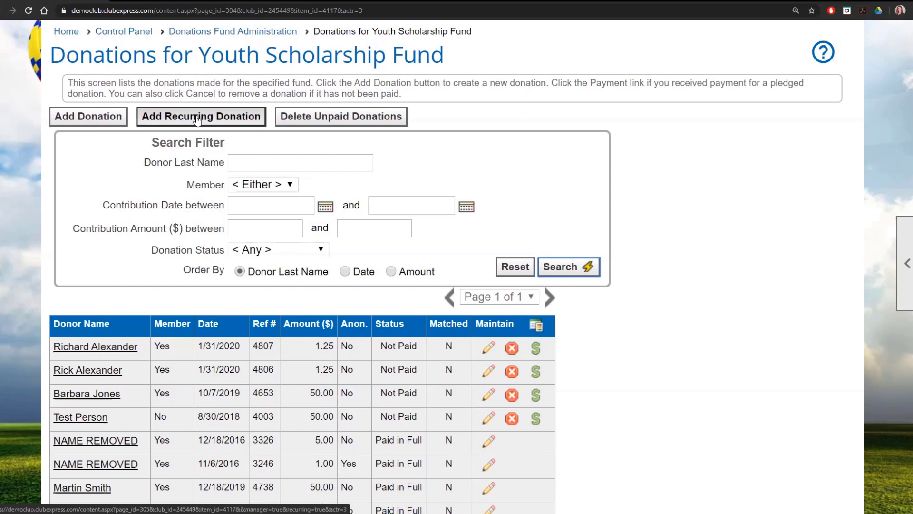
- Start a new one-time donation to the Youth Scholarship Fund and set it to record another member's contribution
left_click(100, 123)
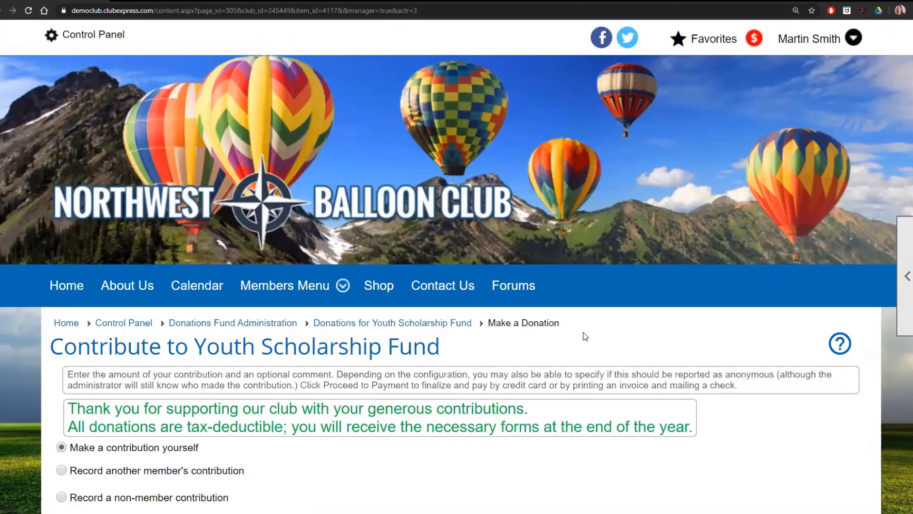
scroll(610, 354, "down", 1)
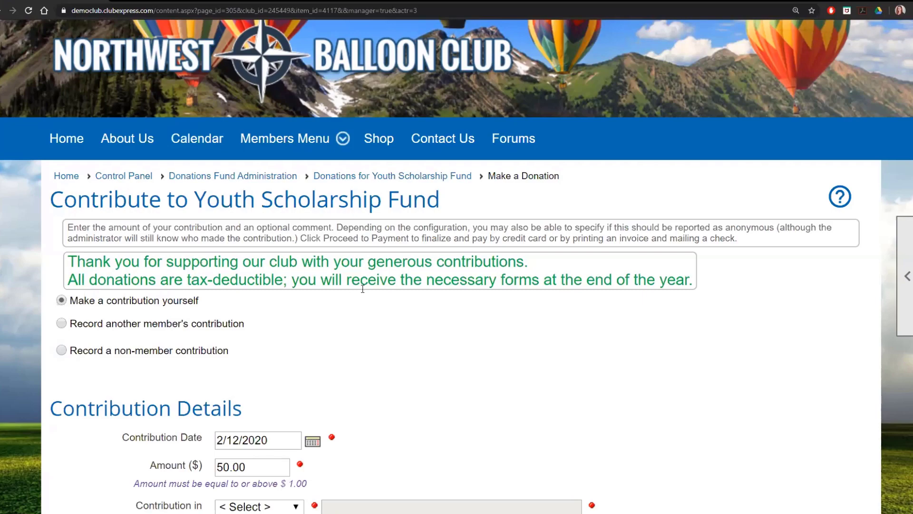
scroll(520, 304, "down", 2)
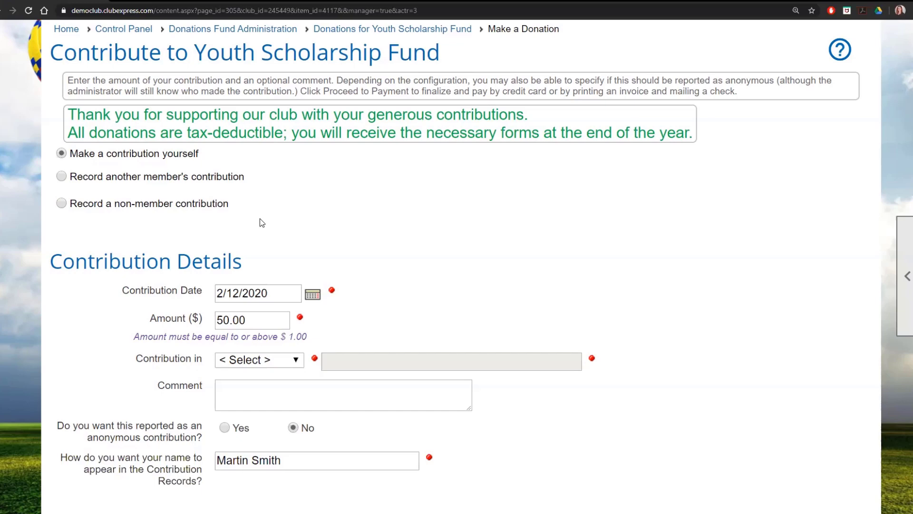
left_click(166, 181)
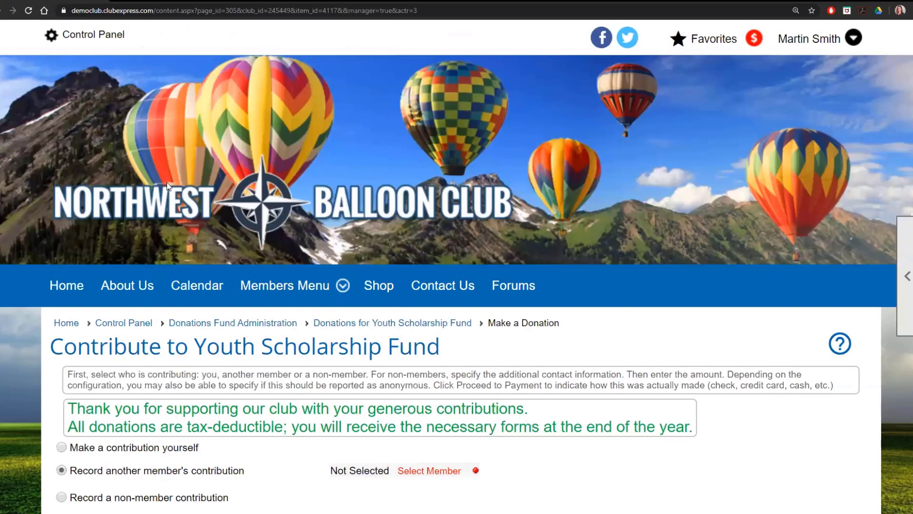
scroll(404, 304, "down", 5)
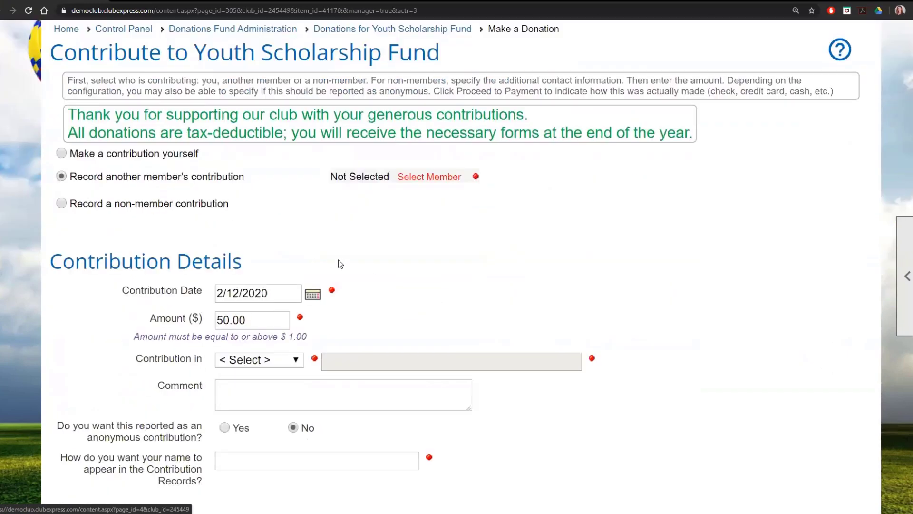
- Search for the contributing member by partial last name and select the expired member as the donor
left_click(438, 179)
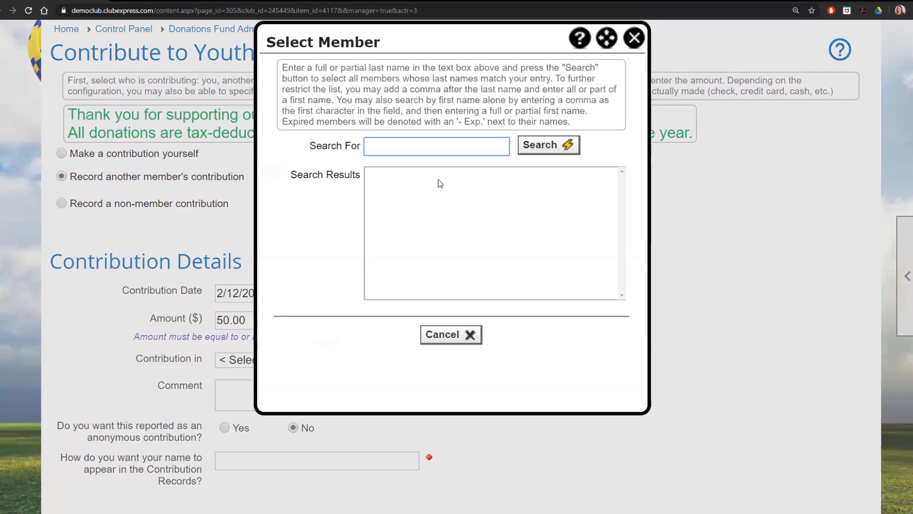
type("abram")
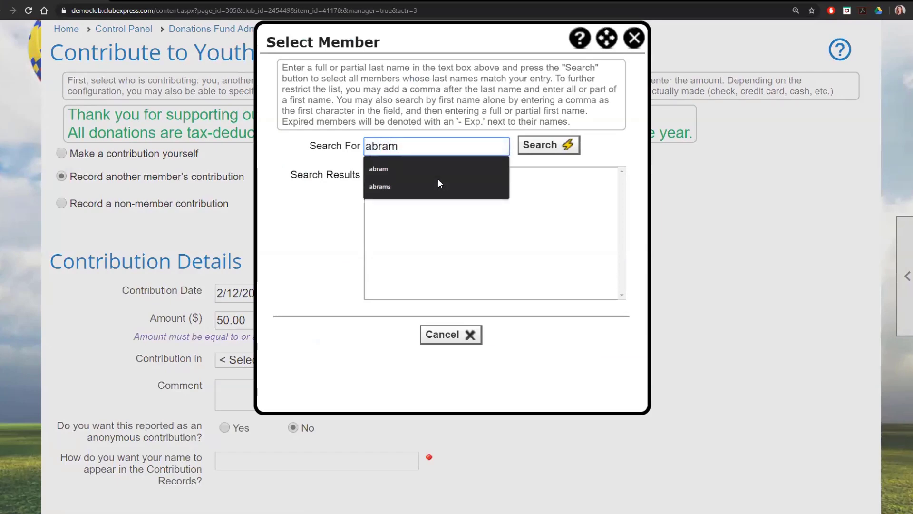
key("Return")
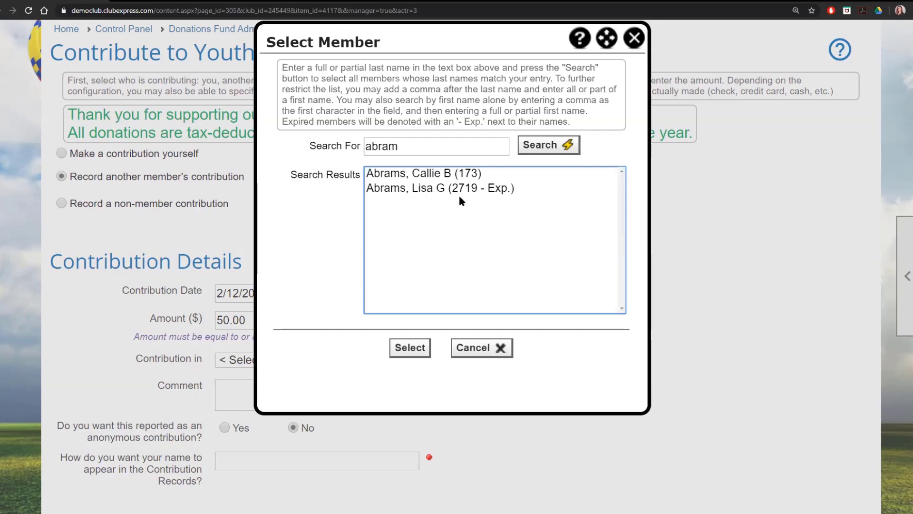
left_click(504, 189)
left_click(410, 348)
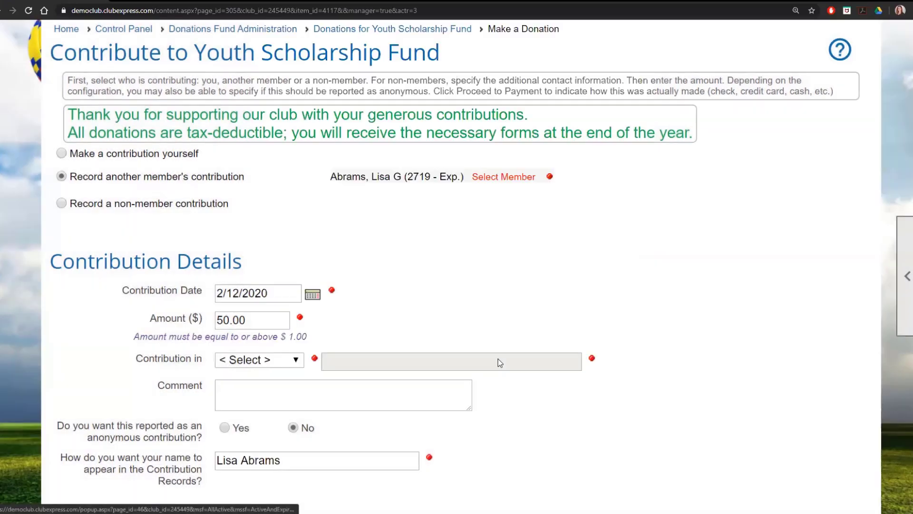
- Review the contribution, notification, matching gift and additional info sections of the donation form, and return to the fund's donations list
scroll(499, 313, "down", 5)
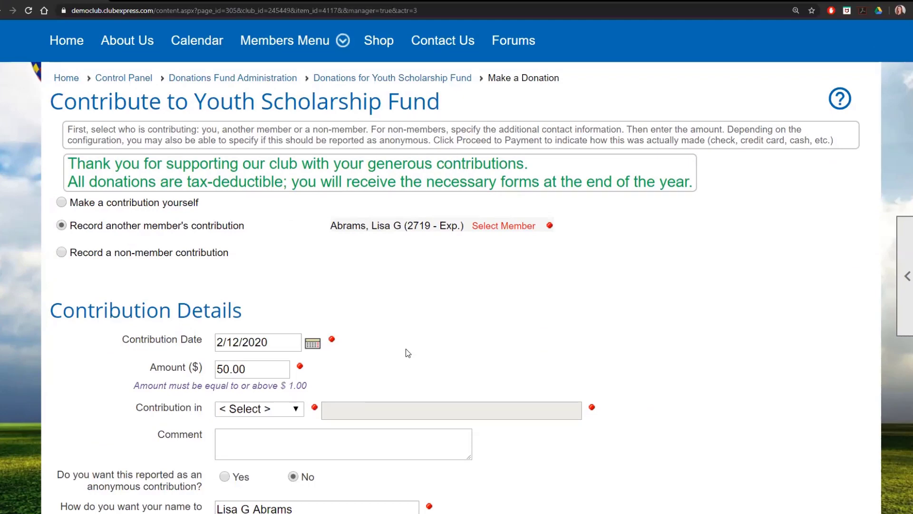
scroll(407, 349, "down", 4)
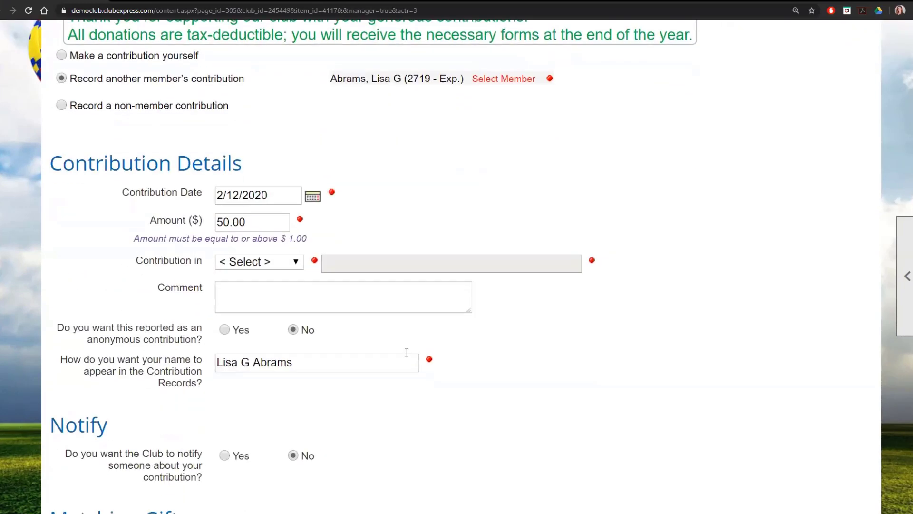
scroll(407, 354, "down", 6)
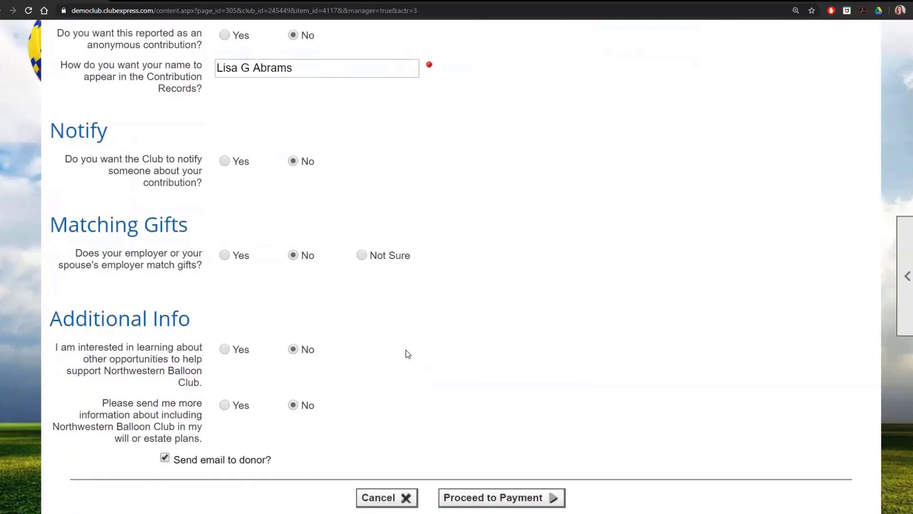
scroll(408, 352, "up", 4)
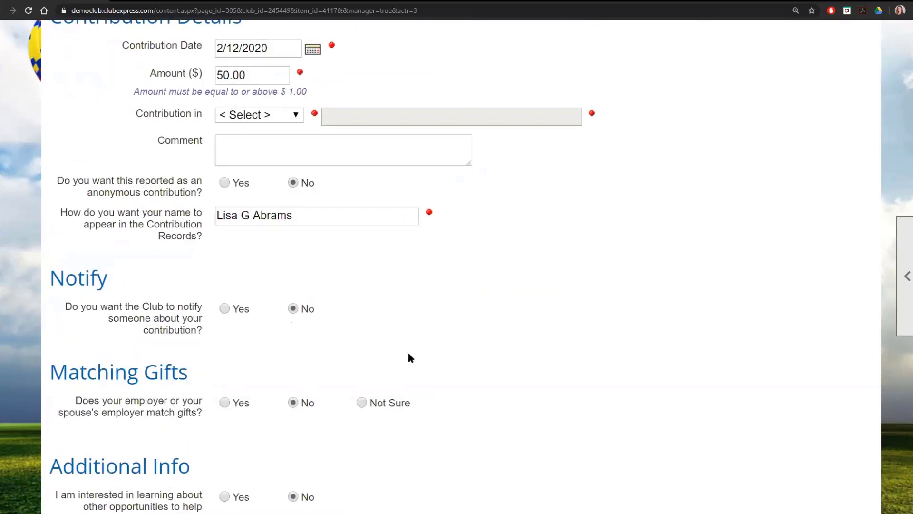
scroll(410, 357, "up", 5)
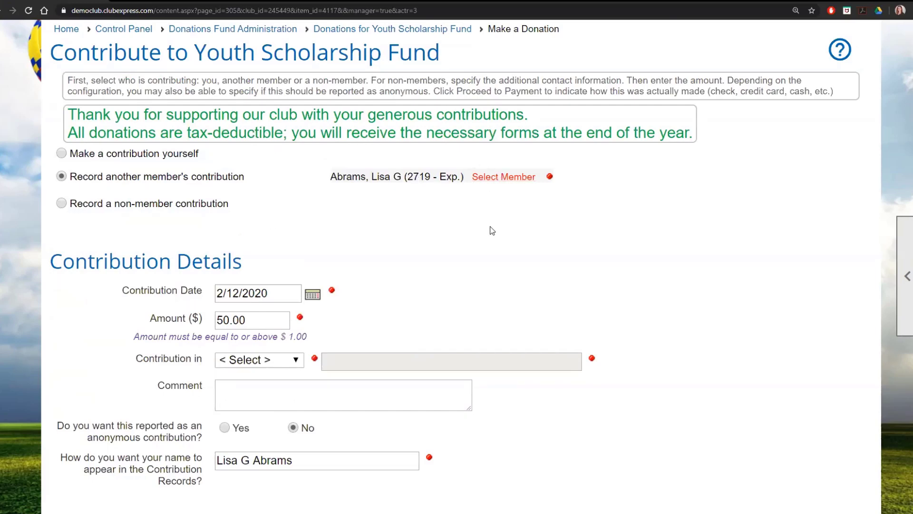
scroll(508, 266, "up", 1)
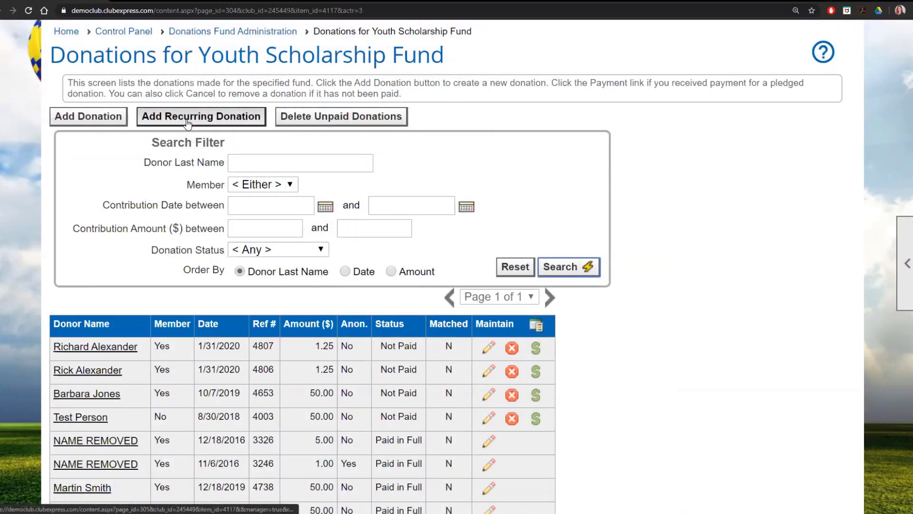
- Open the recurring donation form for the Youth Scholarship Fund and review its occurrence, frequency and date fields
left_click(188, 121)
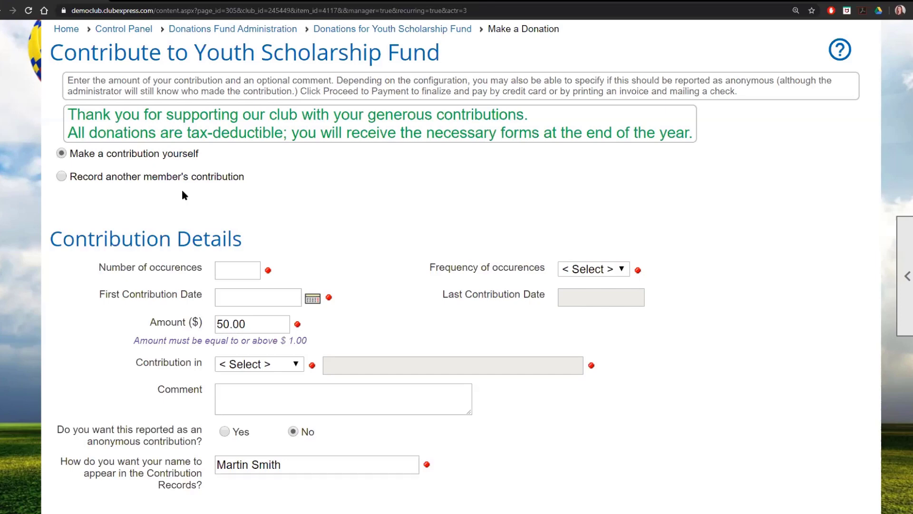
scroll(178, 202, "down", 1)
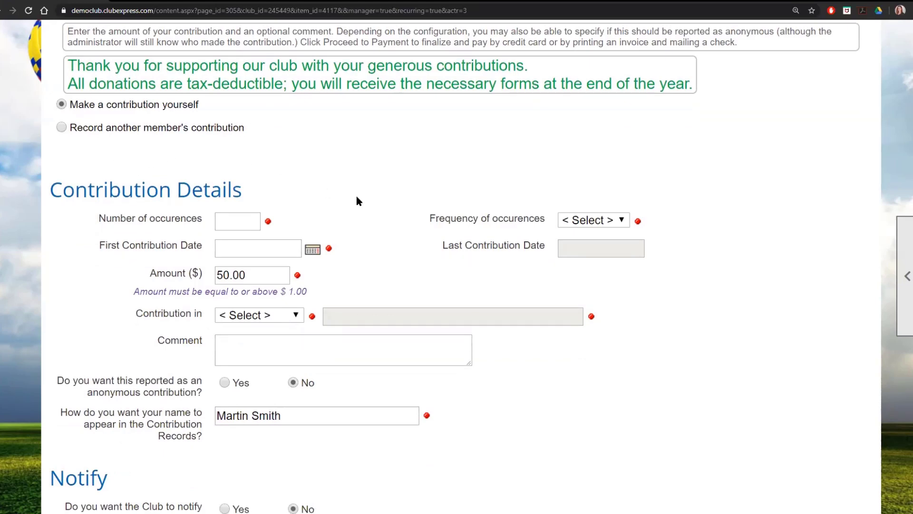
scroll(407, 228, "up", 1)
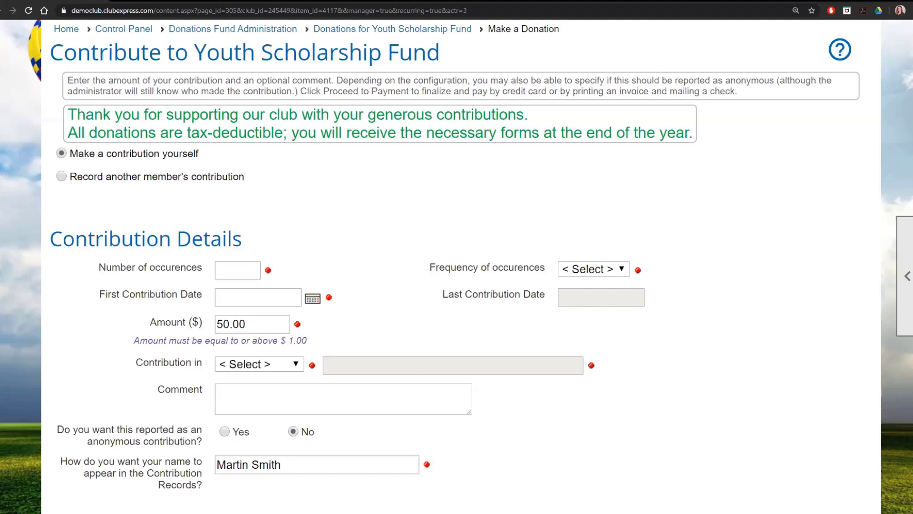
scroll(301, 323, "up", 2)
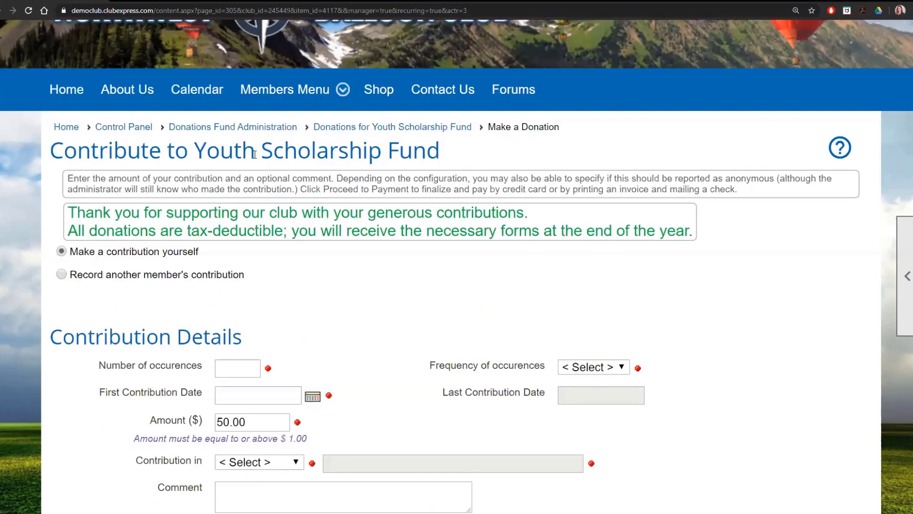
- Return to Donations Fund Administration and review the list of funds
left_click(243, 131)
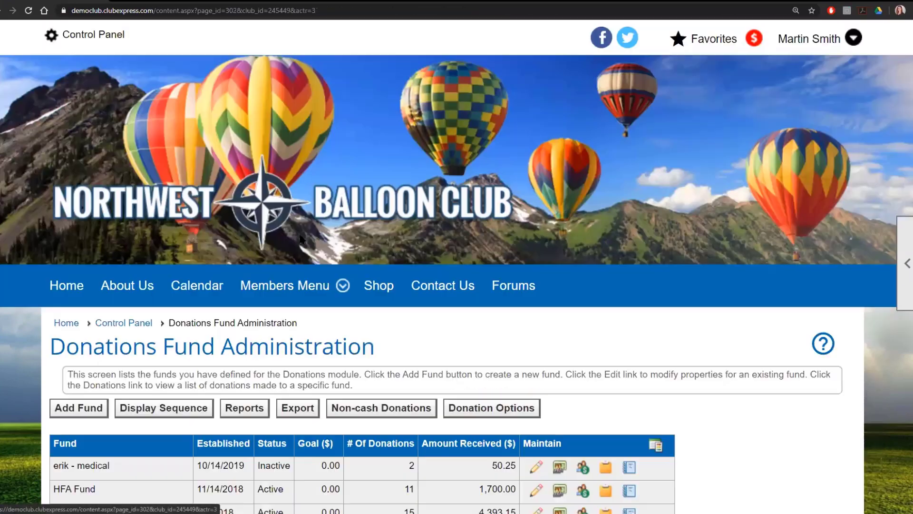
scroll(654, 365, "down", 1)
scroll(654, 365, "down", 2)
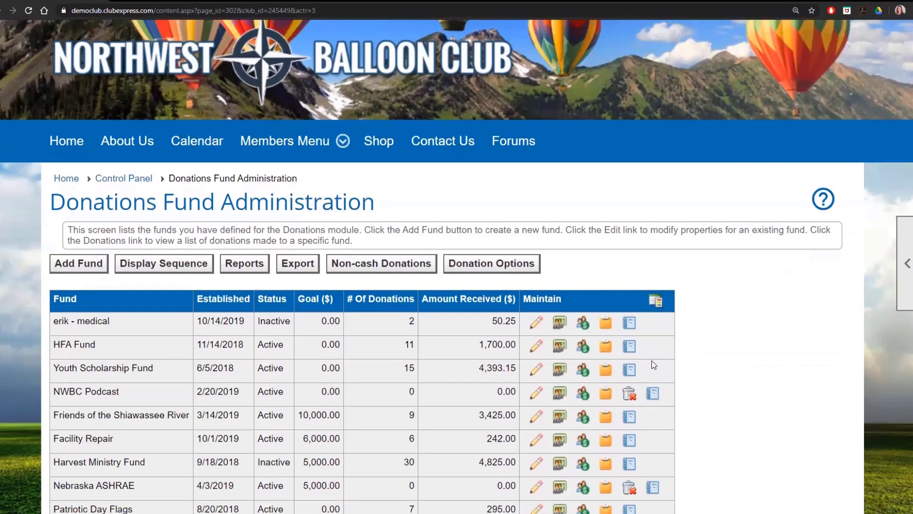
scroll(654, 365, "down", 2)
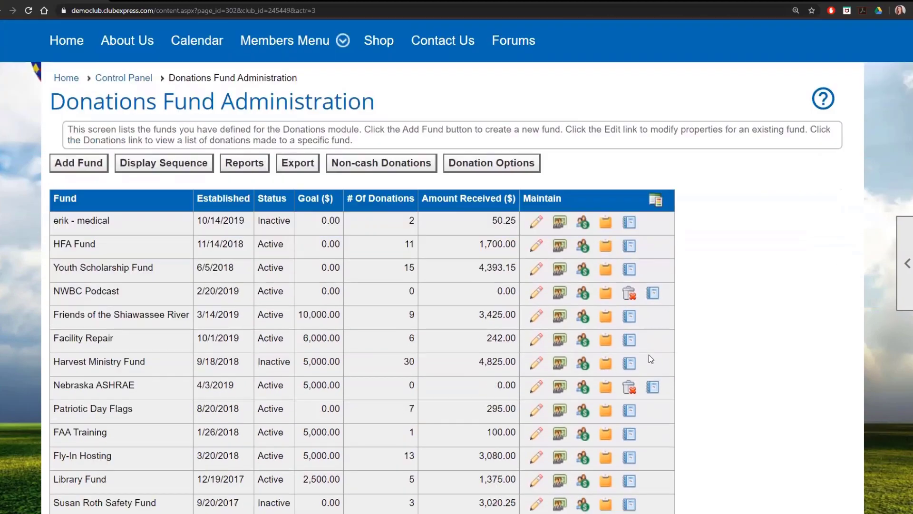
- Open the club's donation options and review the button texts, preamble, display settings and fund display style
left_click(507, 170)
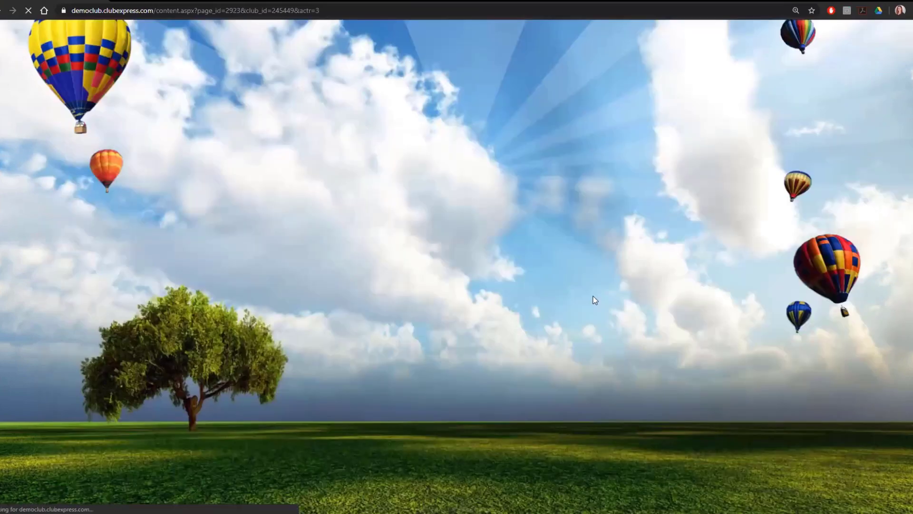
scroll(810, 354, "down", 4)
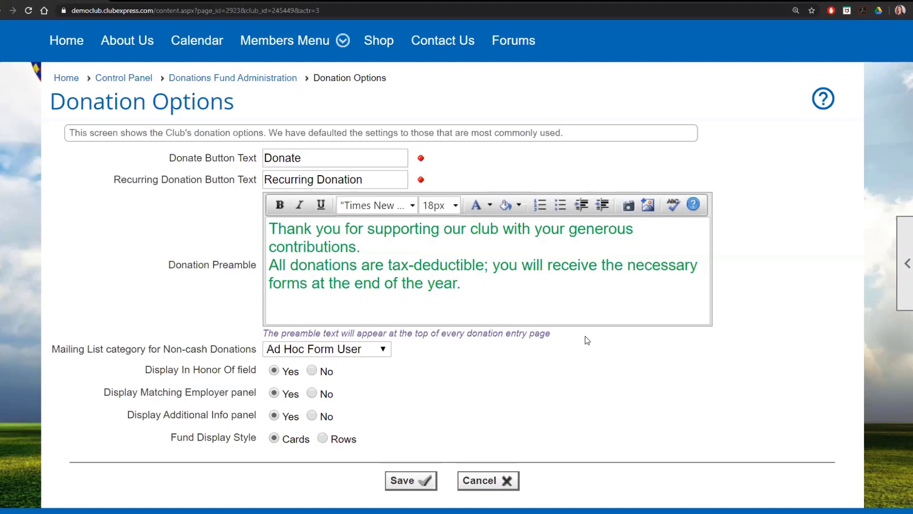
scroll(585, 335, "down", 1)
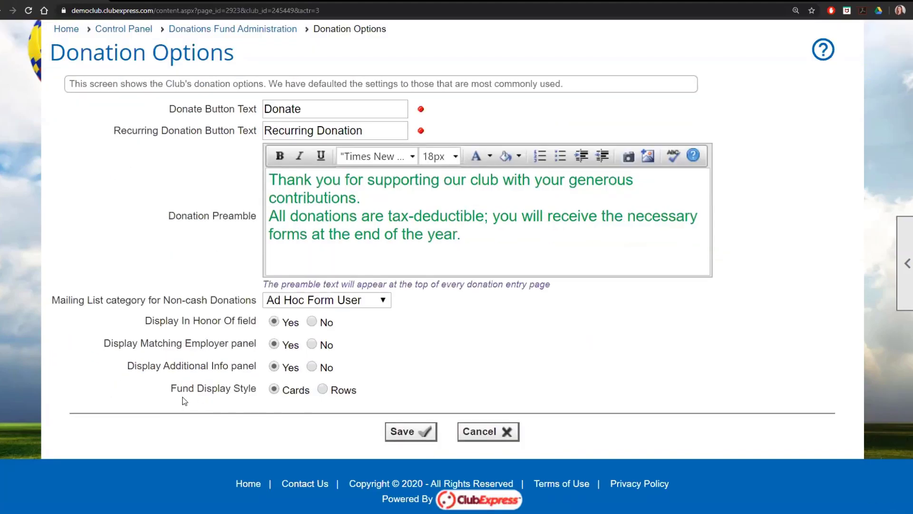
- Make the preamble sentence "All donations are tax-deductible; you will receive the necessary forms at the end of the year." bold and save the donation options
key("ctrl+minus")
key("ctrl+minus")
key("ctrl+minus")
left_click(502, 298)
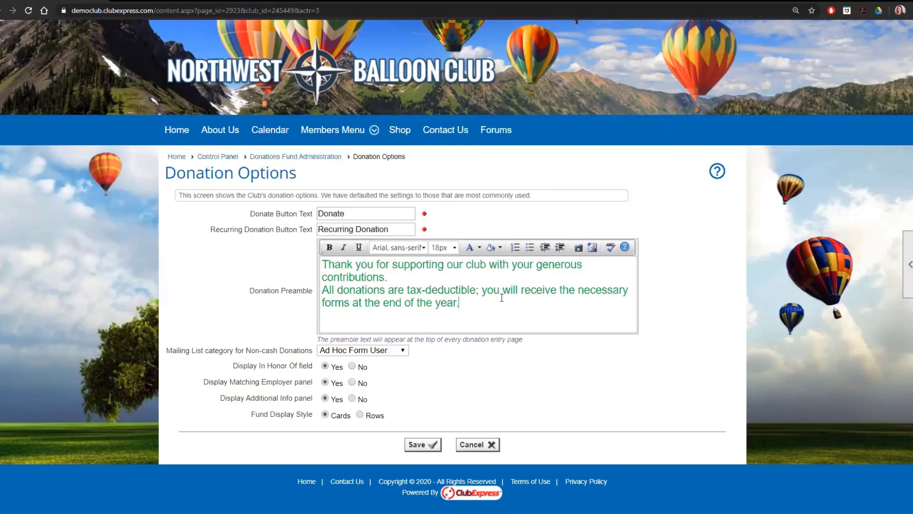
left_click_drag(488, 304, 324, 290)
key("ctrl+b")
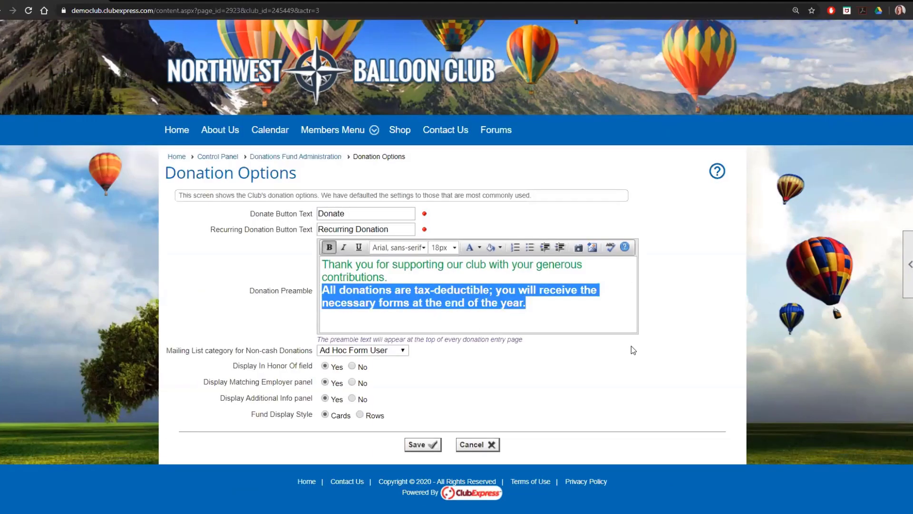
key("ctrl+plus")
key("ctrl+plus")
key("ctrl+plus")
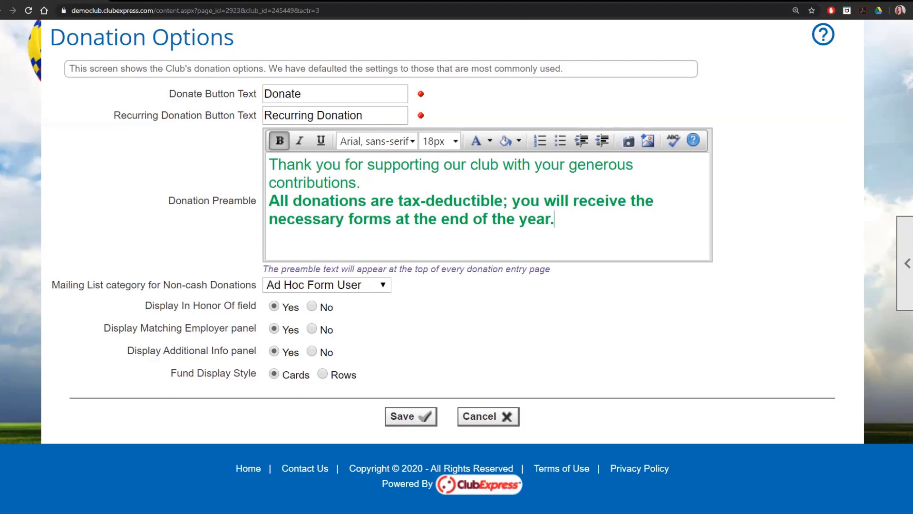
left_click(402, 418)
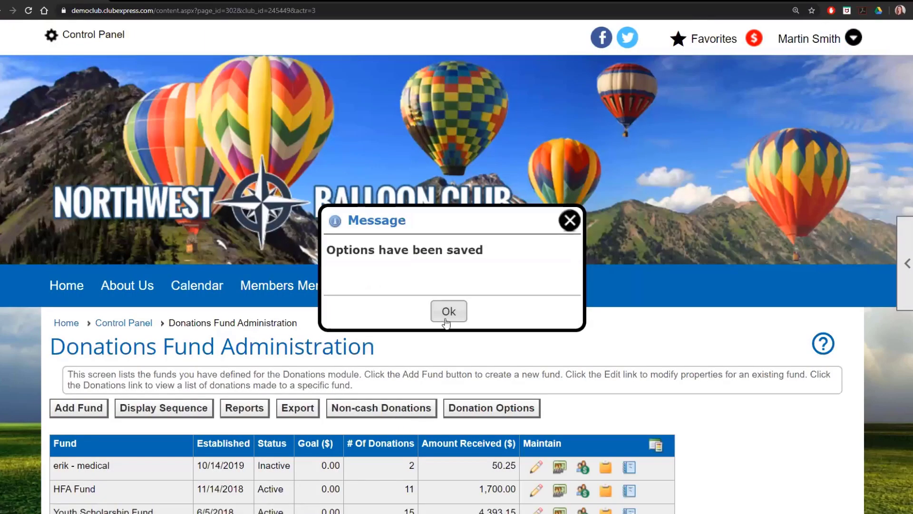
left_click(444, 311)
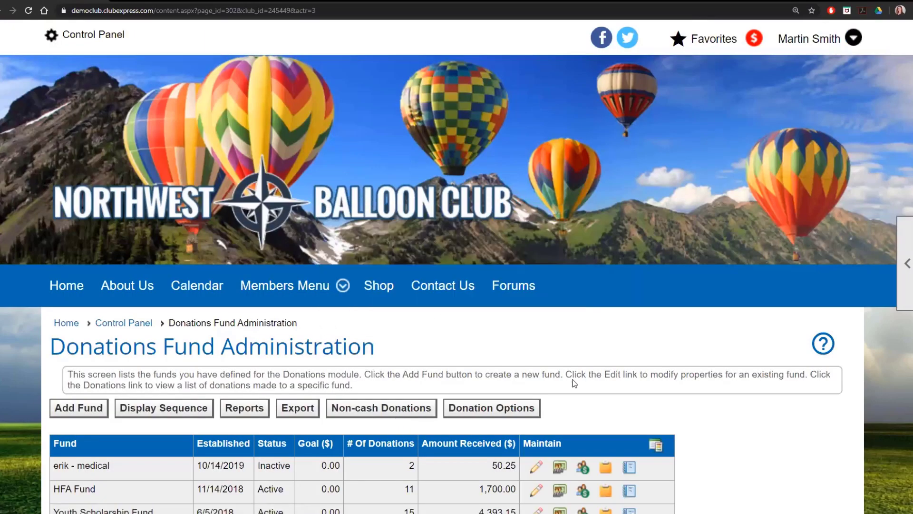
- Start a new donation fund and look through the available fund icons without changing the selection
scroll(604, 386, "down", 3)
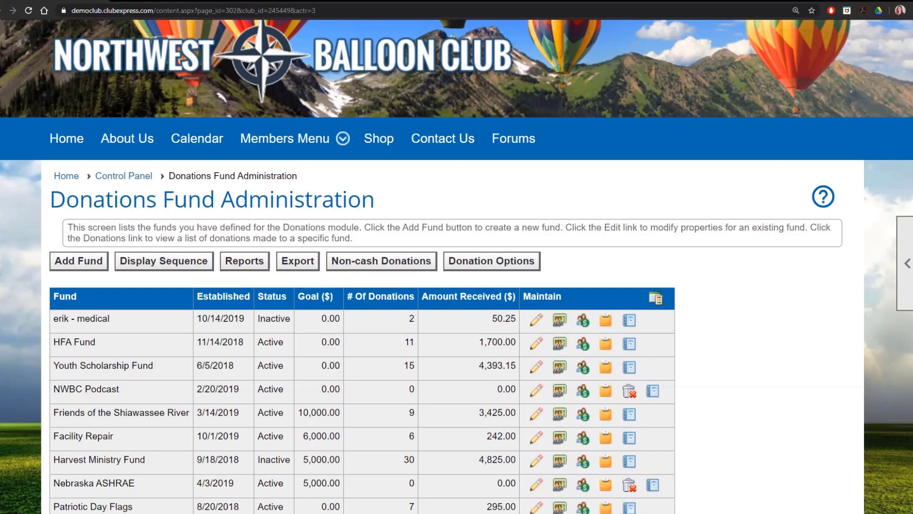
left_click(79, 261)
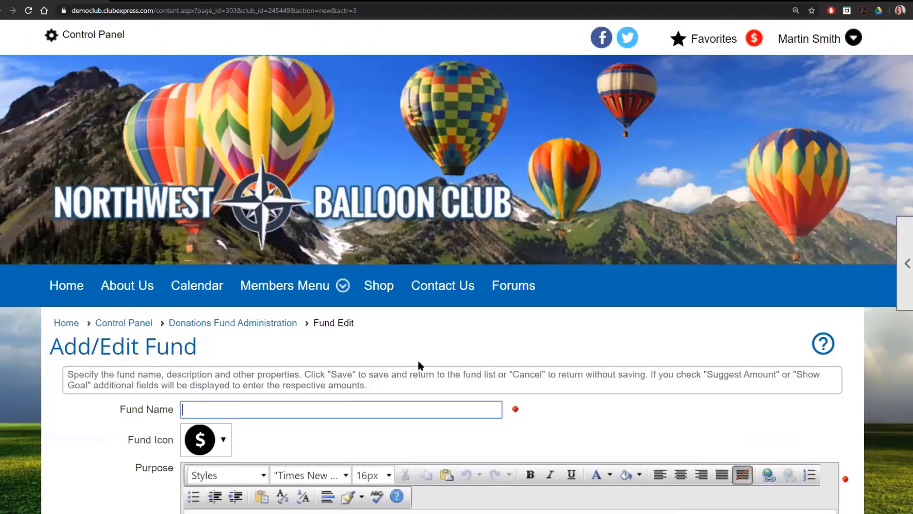
scroll(737, 360, "down", 6)
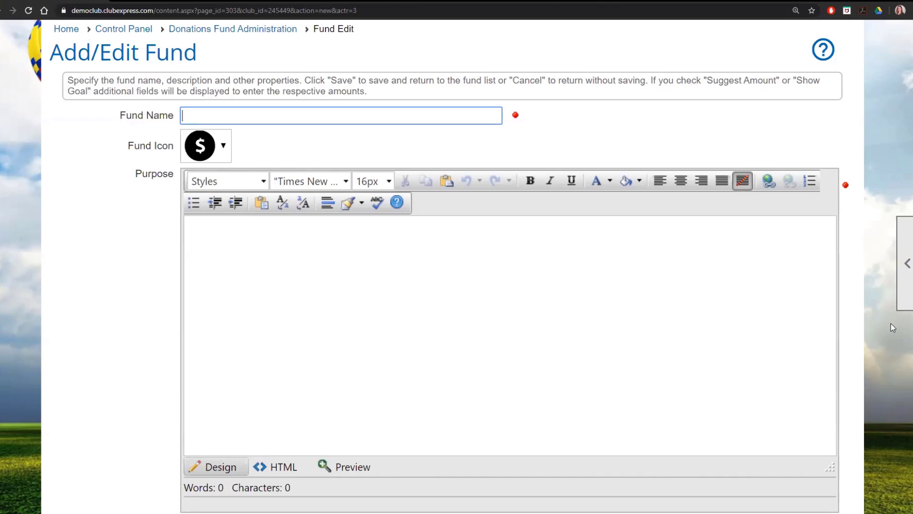
left_click(230, 146)
mouse_move(227, 184)
left_mouse_down()
mouse_move(227, 450)
mouse_move(238, 371)
mouse_move(227, 178)
left_mouse_up()
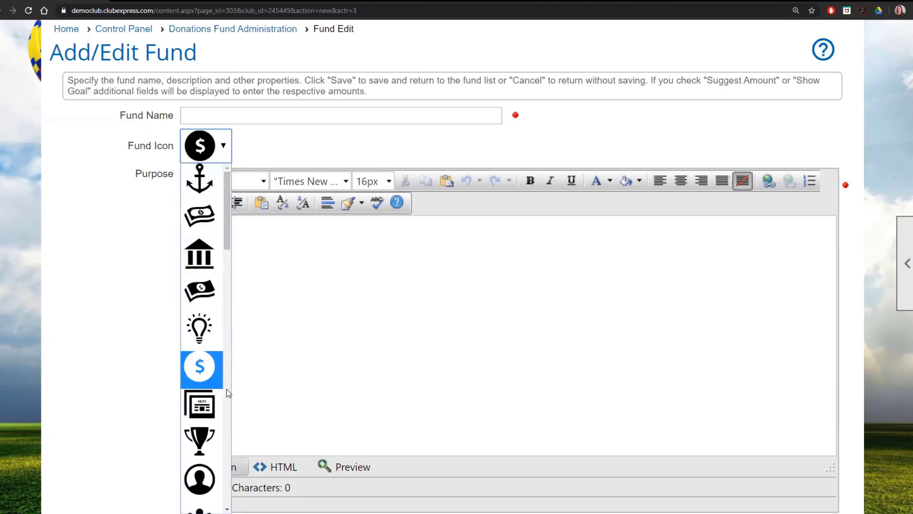
left_click(327, 142)
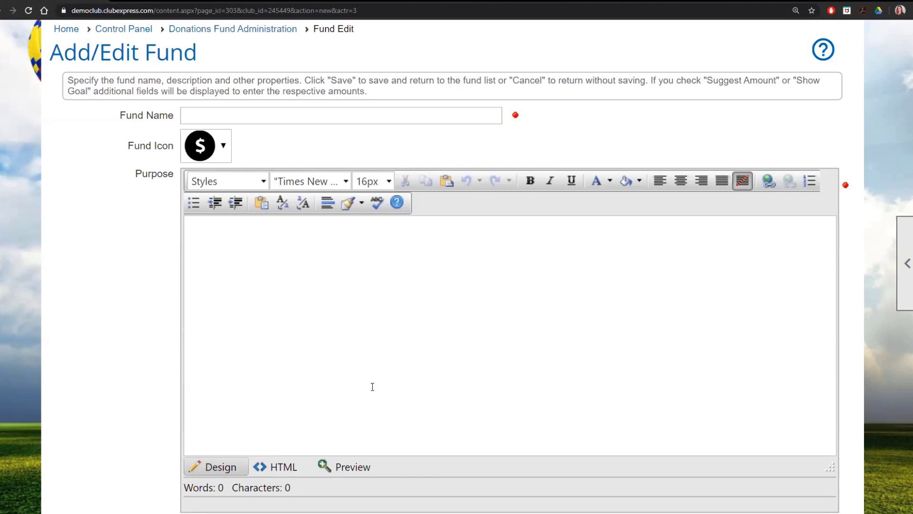
- Try the Allow Recurring Donations setting on the new fund and enable Suggest Amount
scroll(373, 386, "down", 3)
scroll(372, 386, "down", 5)
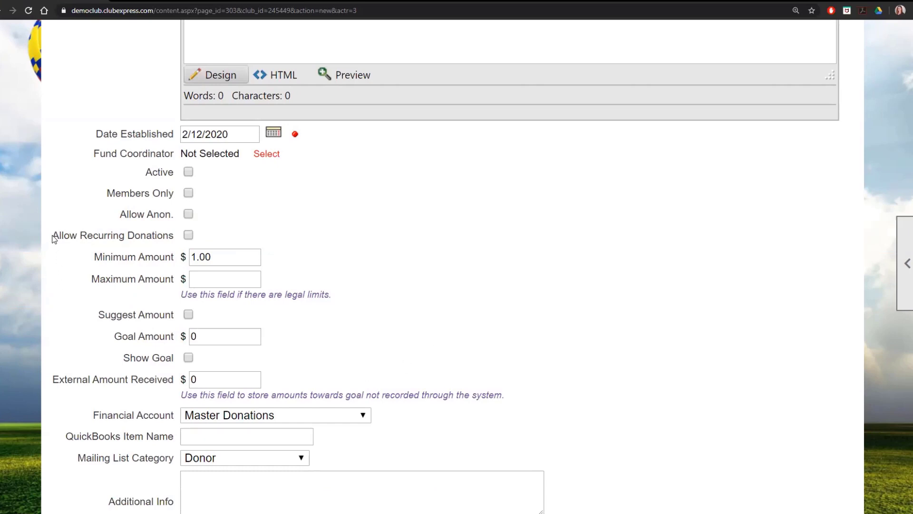
left_click_drag(50, 236, 173, 239)
left_click(239, 236)
left_click(189, 236)
left_click(189, 235)
left_click(188, 315)
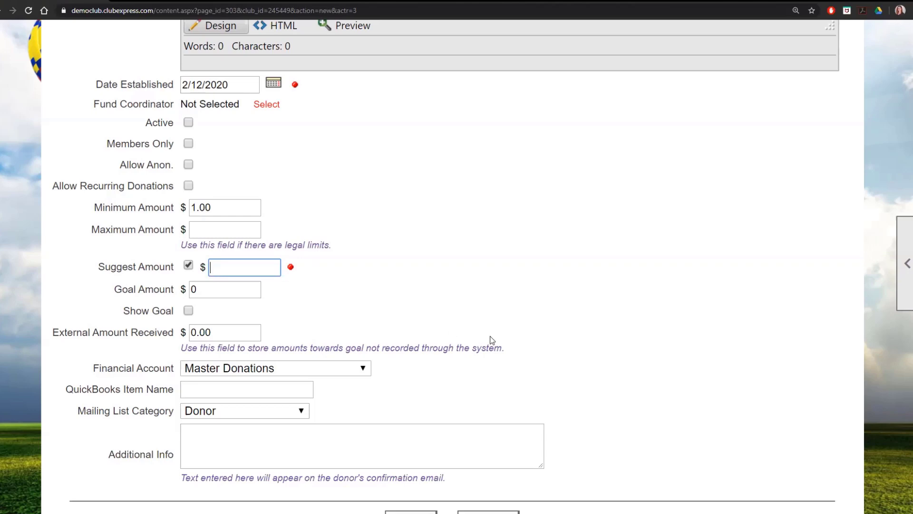
- Review the new fund's remaining settings, including Additional Info, and look back over the whole form
scroll(489, 338, "down", 1)
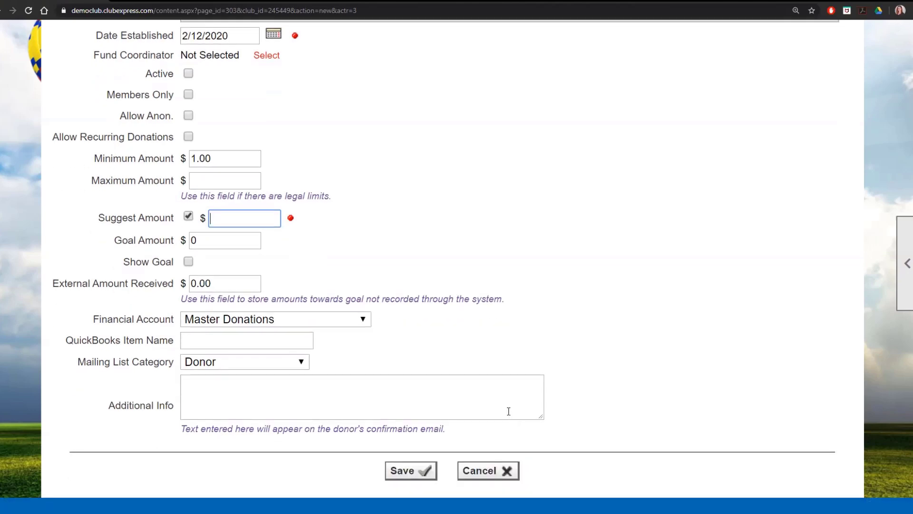
left_click(174, 410)
left_click_drag(174, 410, 122, 410)
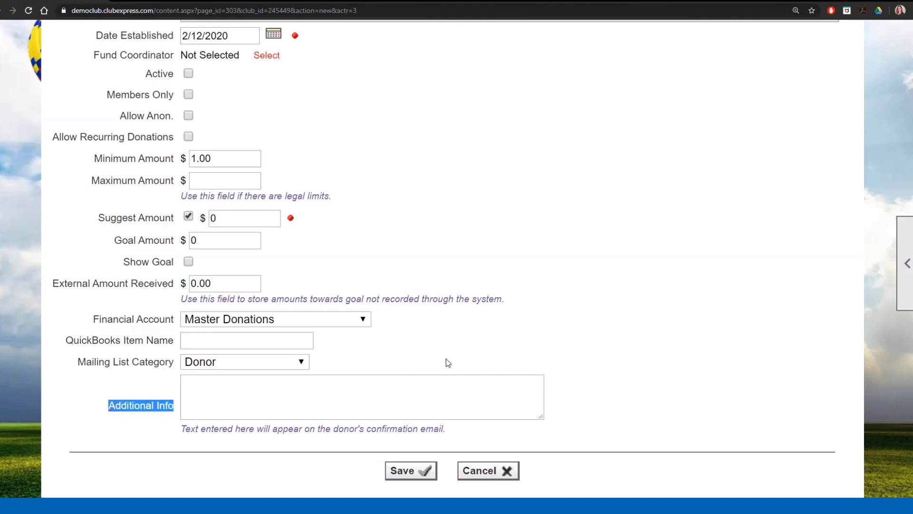
scroll(613, 321, "up", 9)
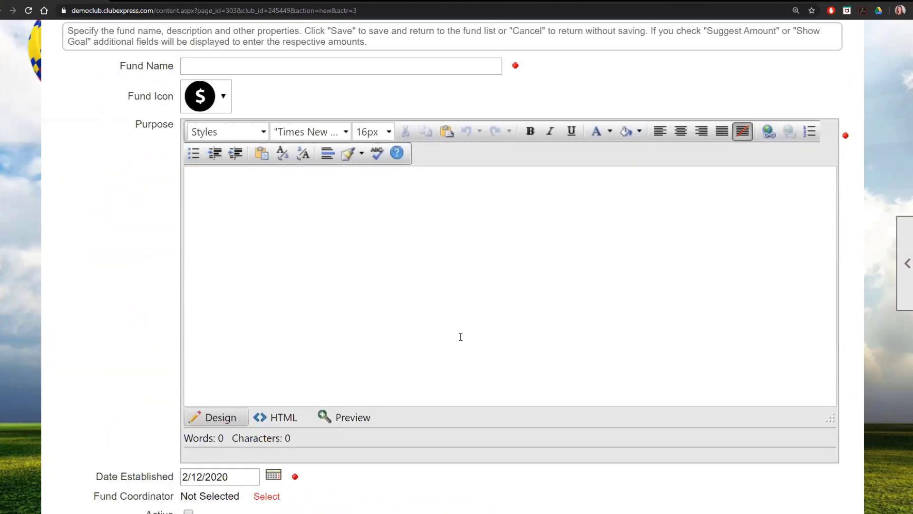
scroll(460, 337, "down", 9)
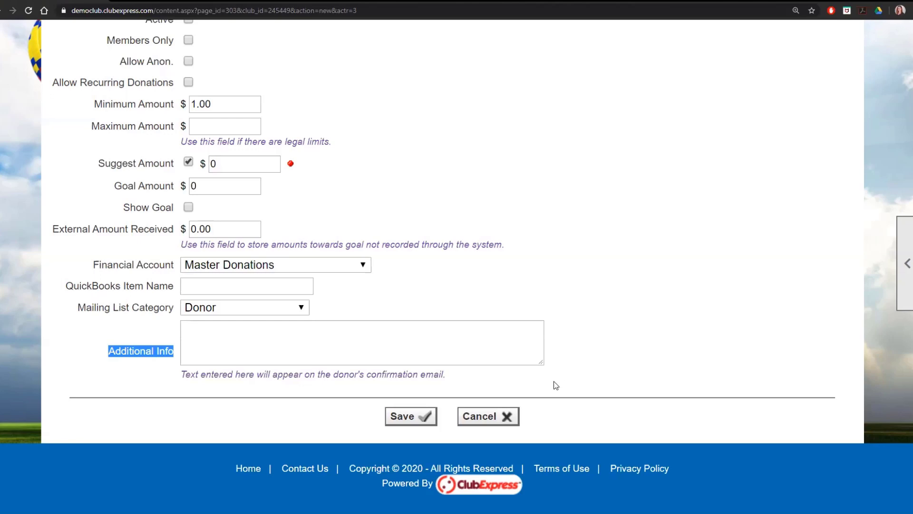
scroll(556, 385, "up", 1)
scroll(576, 398, "up", 15)
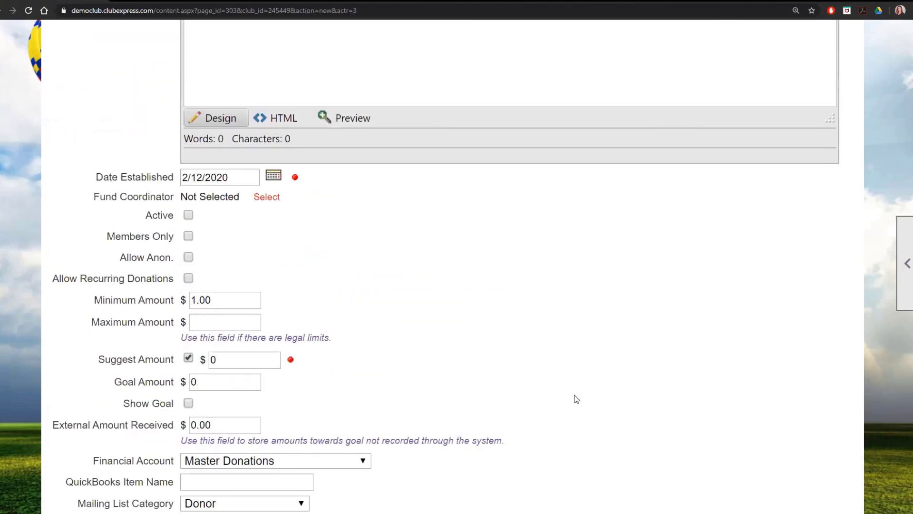
scroll(573, 388, "up", 1)
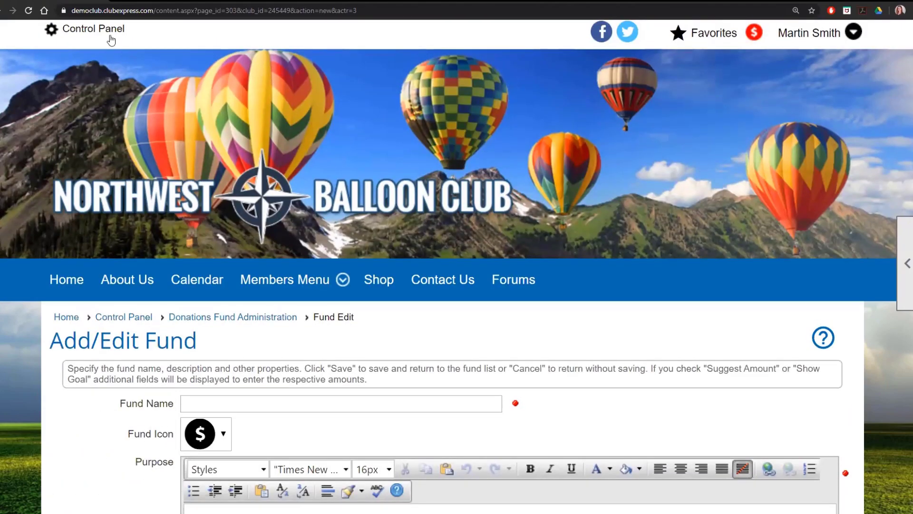
- Leave the fund form unsaved and open System Emails from the Control Panel's communications setup
left_click(93, 34)
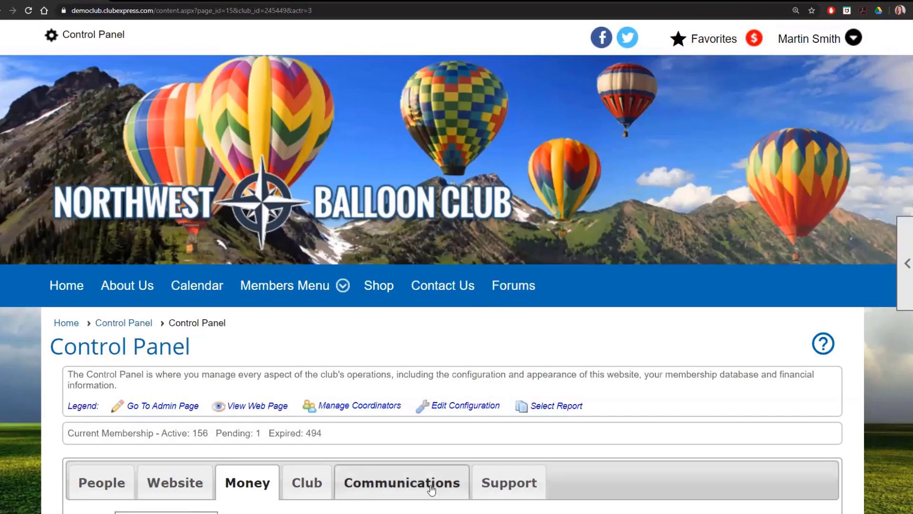
scroll(452, 270, "down", 6)
left_click(426, 200)
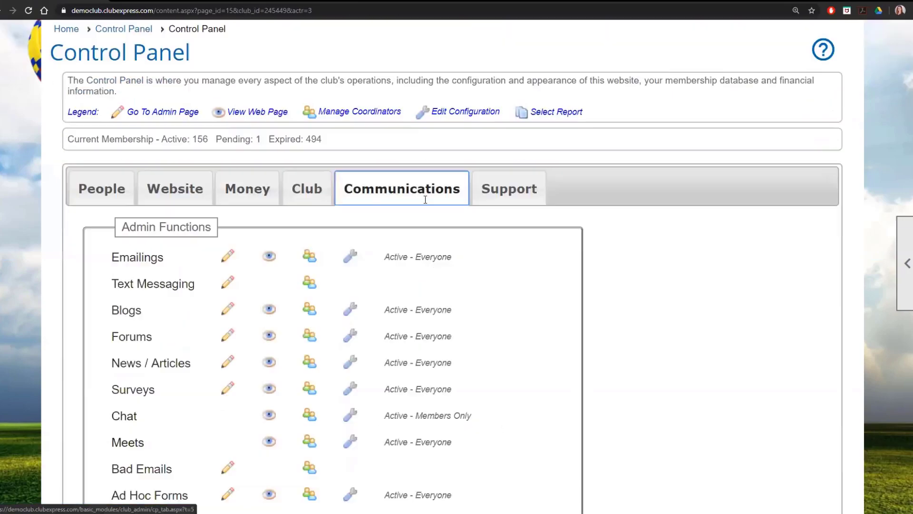
scroll(434, 371, "down", 7)
scroll(433, 375, "down", 2)
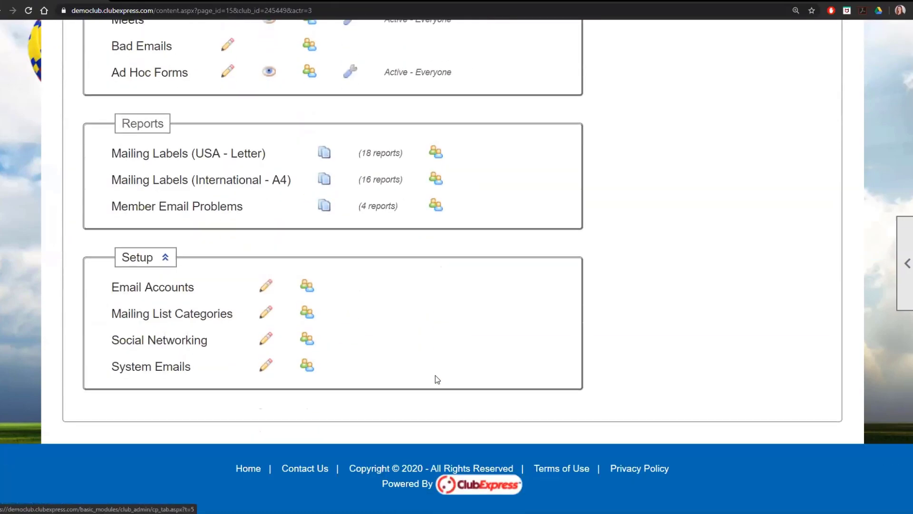
left_click(165, 371)
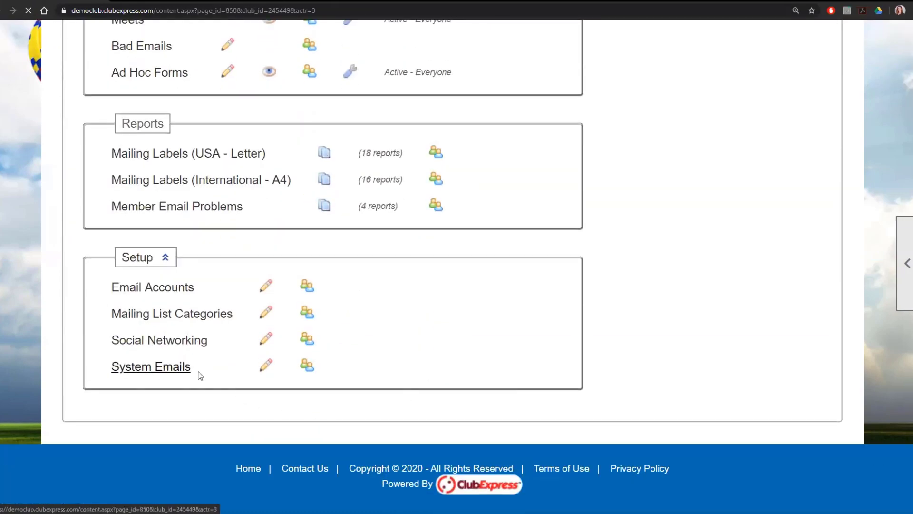
- Find the Donation Confirmation system email, open it for editing and review its message text
scroll(403, 378, "down", 8)
scroll(400, 381, "down", 9)
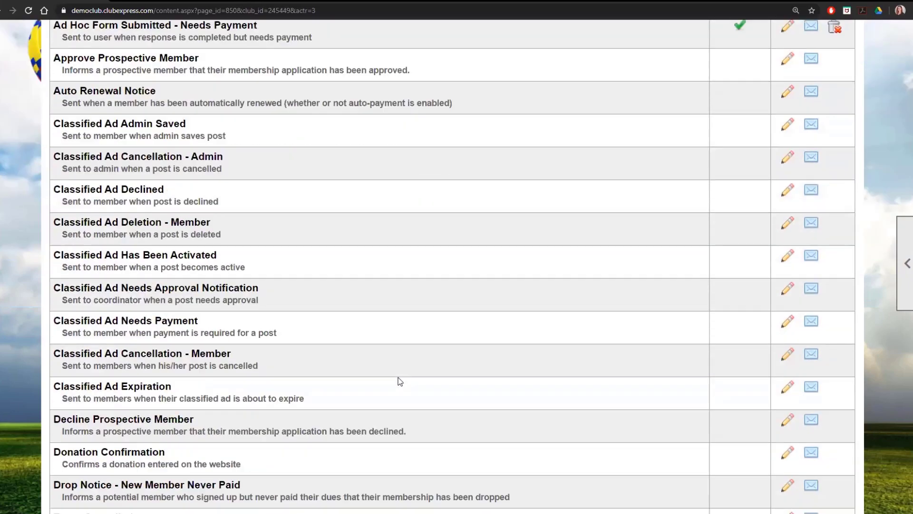
left_click_drag(179, 268, 53, 267)
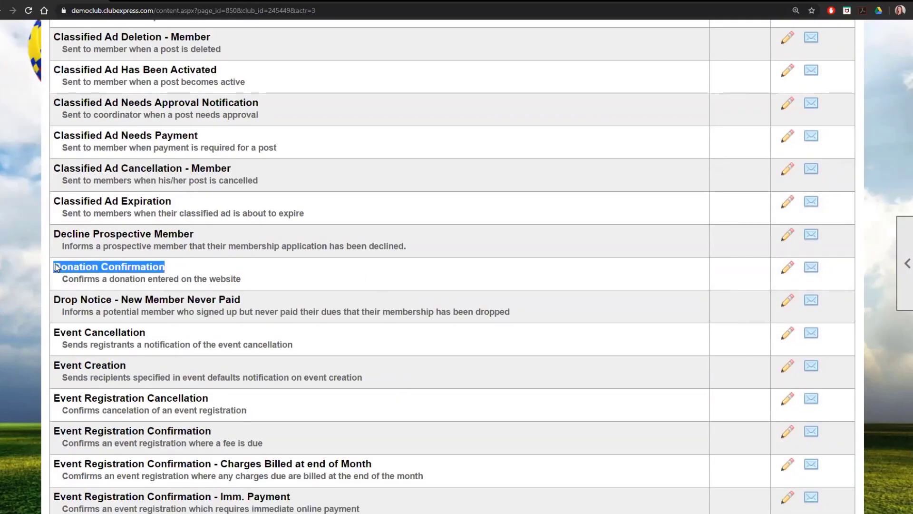
left_click(787, 267)
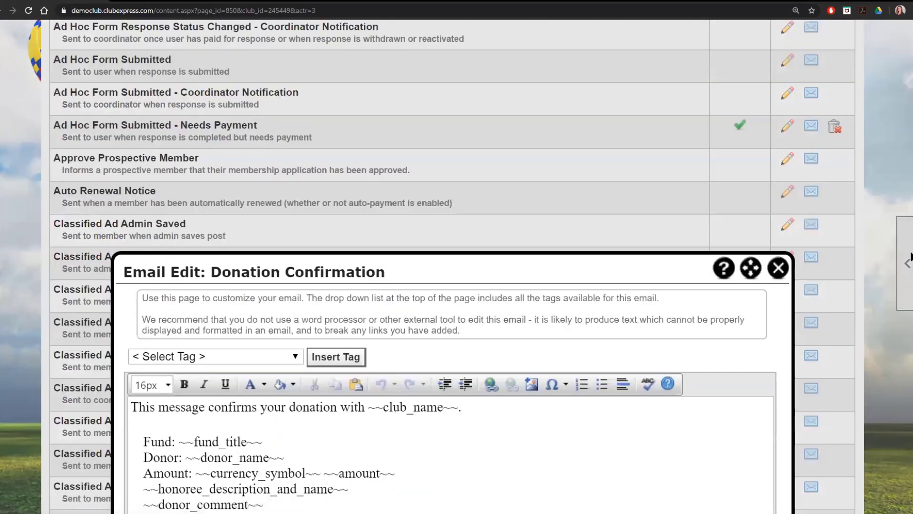
scroll(910, 254, "down", 5)
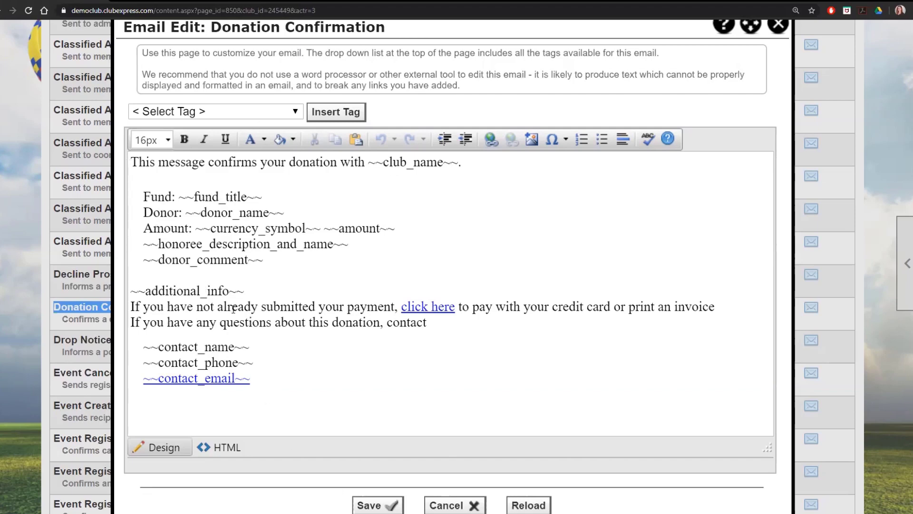
- Examine the donation fields available as insertable tags and close the Donation Confirmation email without saving
left_click(232, 108)
left_click_drag(299, 142, 310, 279)
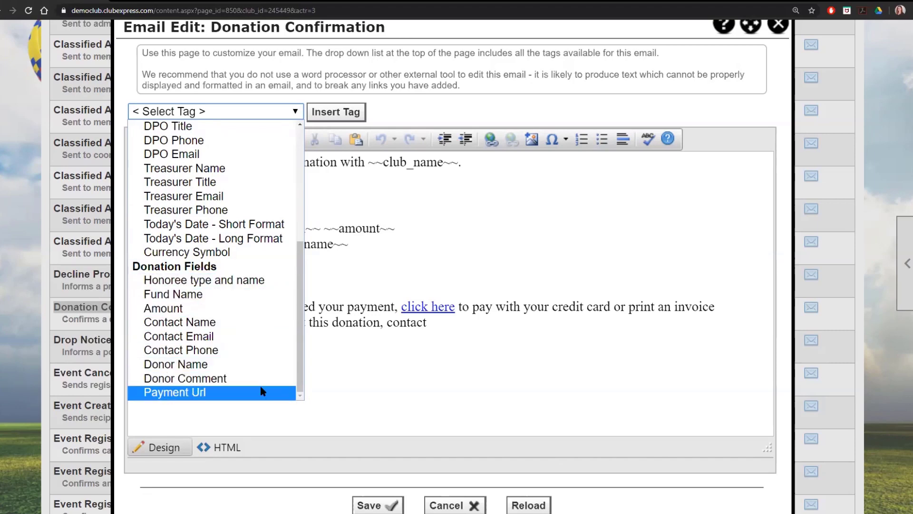
left_click(326, 285)
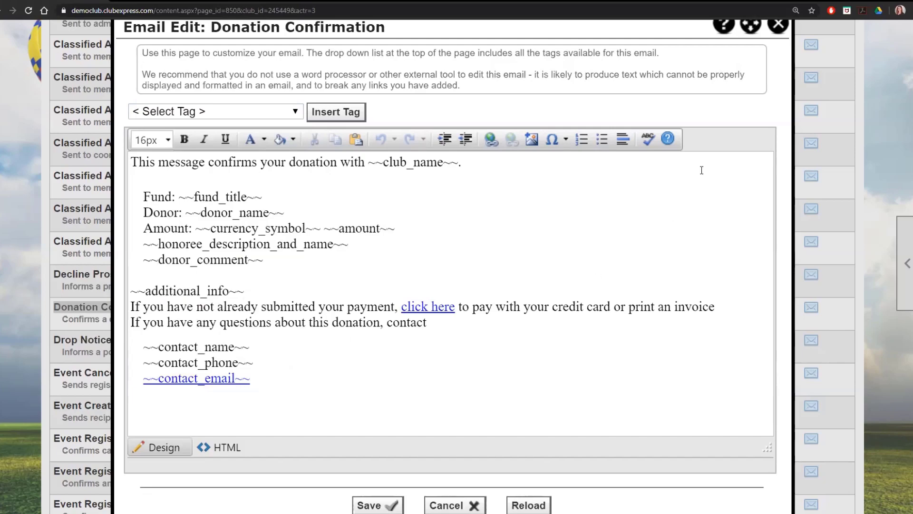
left_click(778, 24)
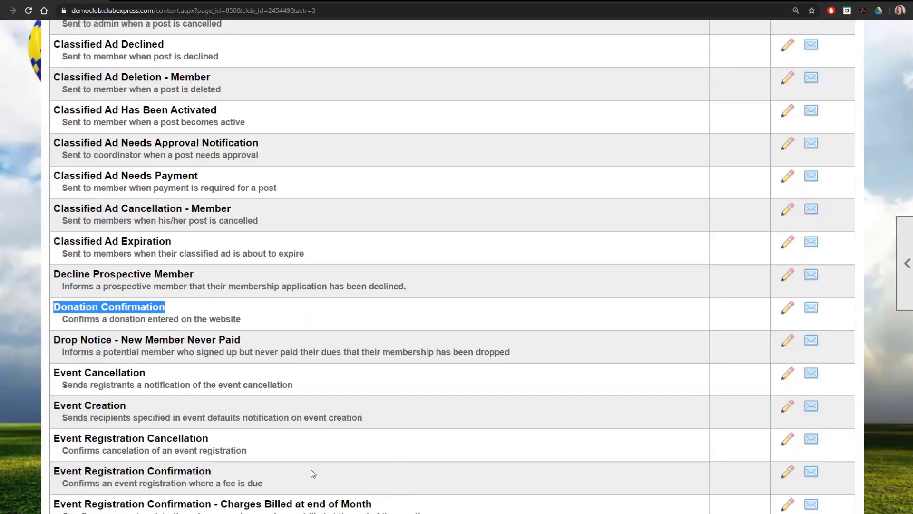
- Return to the Control Panel and open the Donations administration from the money functions
scroll(315, 464, "up", 15)
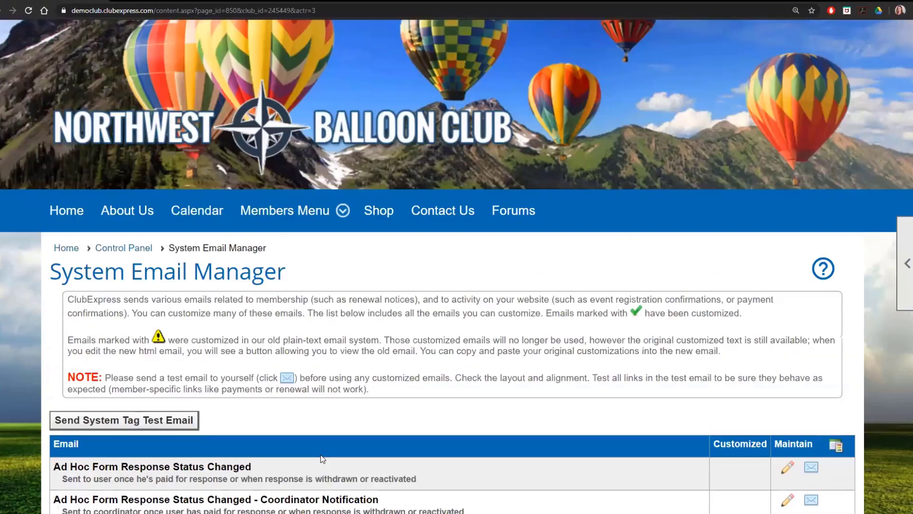
scroll(321, 455, "up", 2)
left_click(93, 35)
scroll(373, 396, "down", 4)
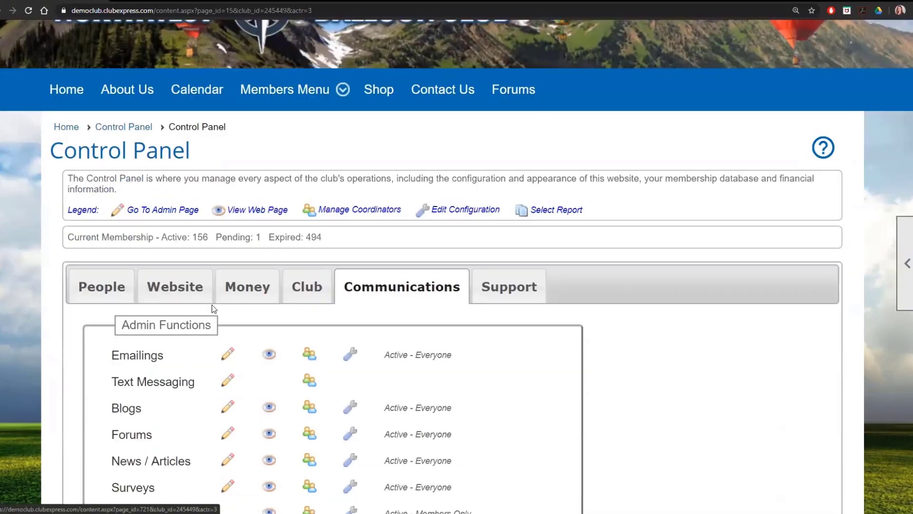
left_click(252, 287)
scroll(267, 379, "down", 5)
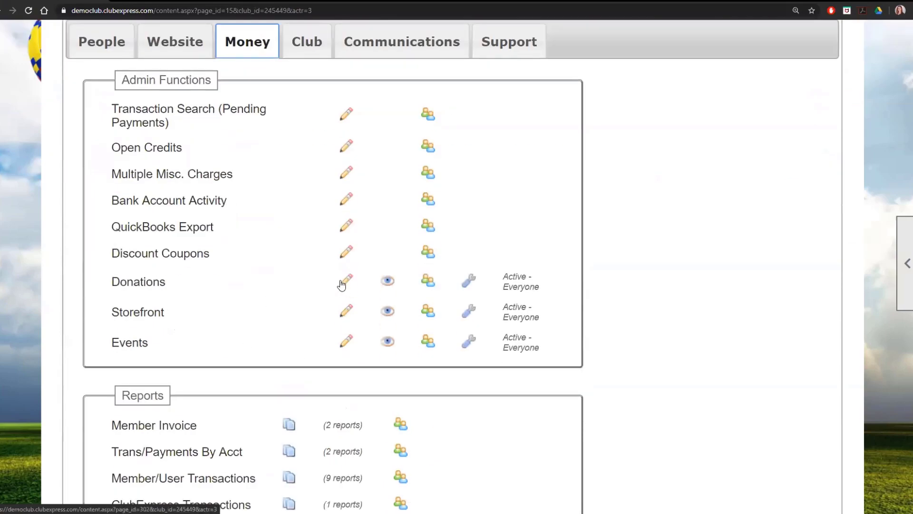
left_click(343, 282)
scroll(630, 336, "down", 5)
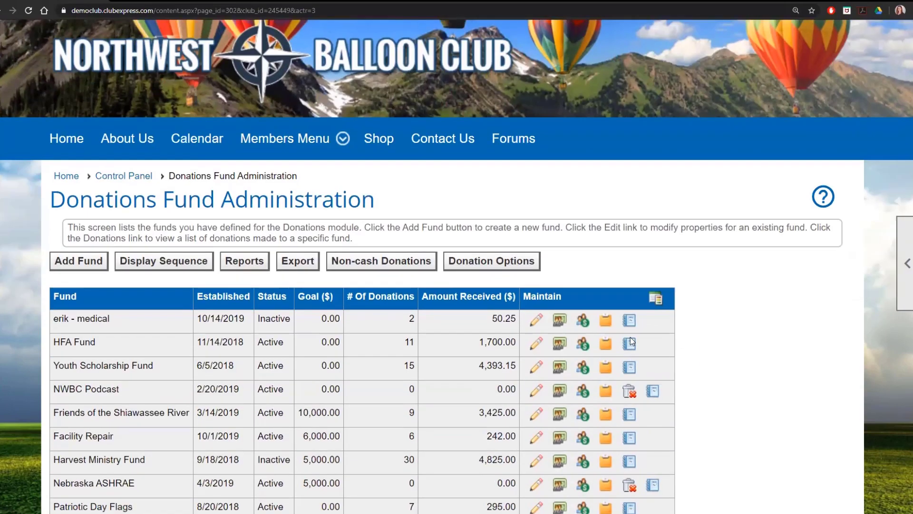
scroll(631, 340, "down", 1)
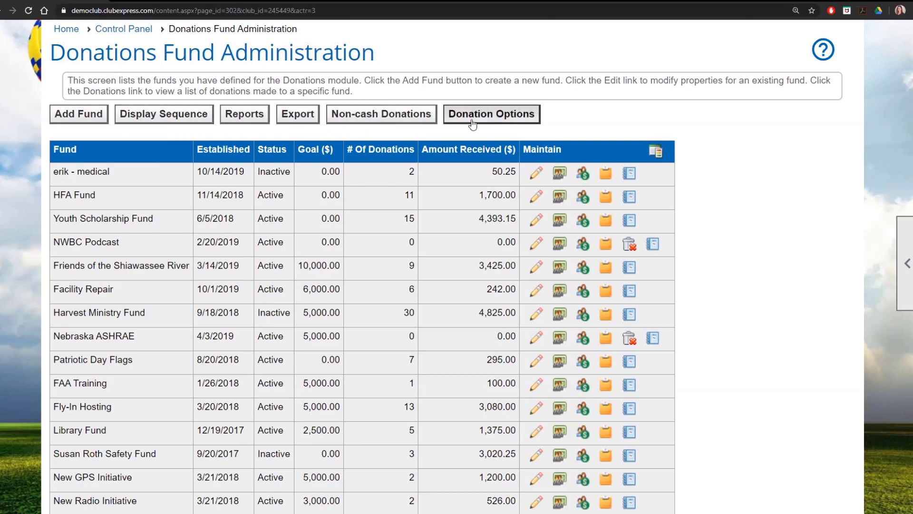
- Export the Facility Repair fund's donations to a CSV file with no start or finish date
left_click(300, 115)
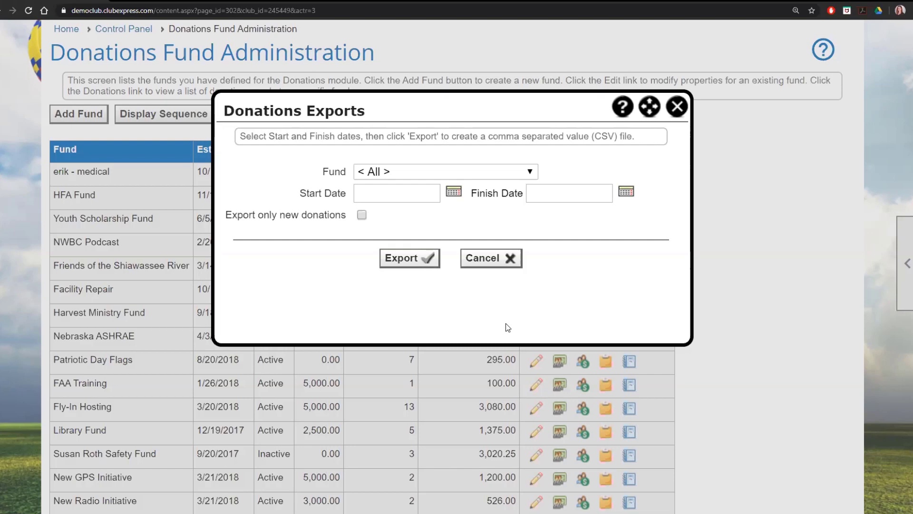
left_click(391, 171)
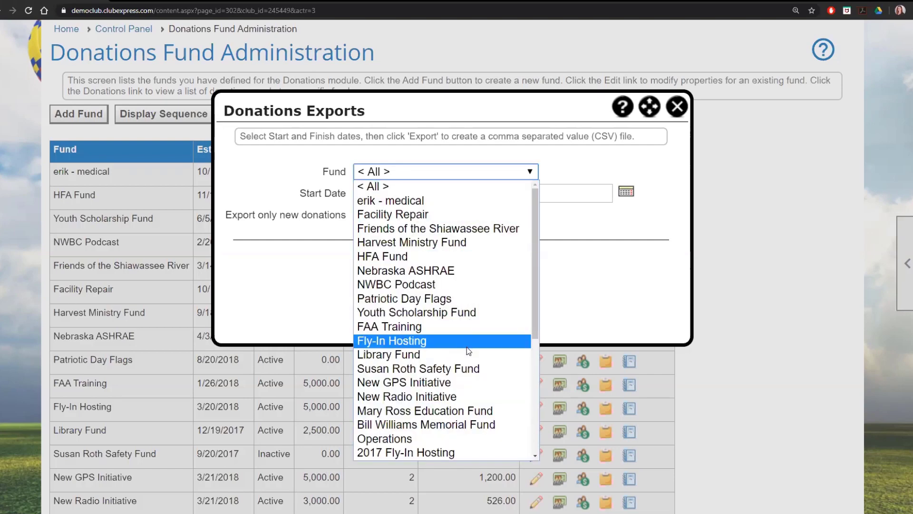
scroll(468, 349, "down", 5)
left_click(598, 269)
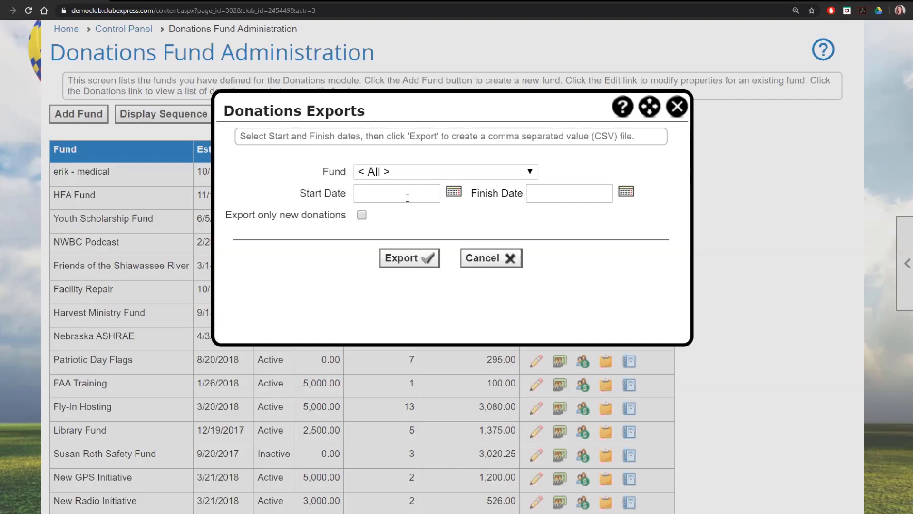
left_click(412, 172)
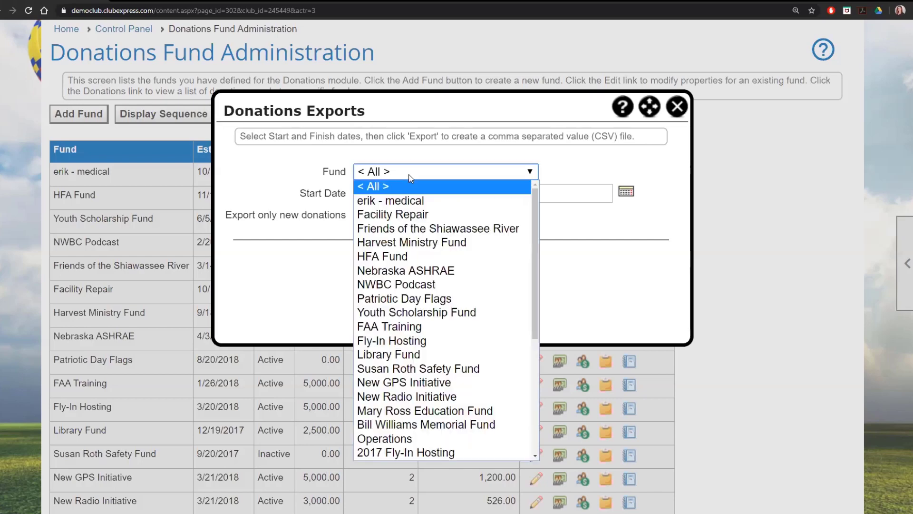
left_click(422, 215)
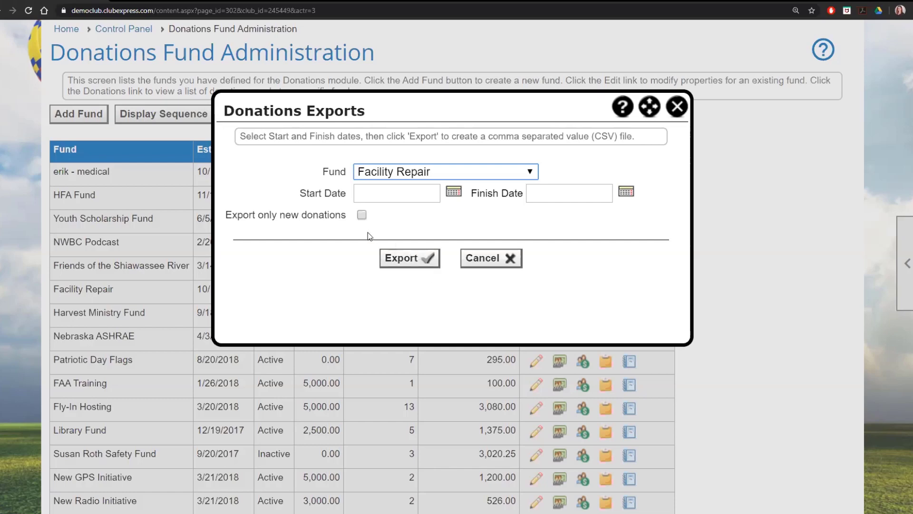
left_click(362, 215)
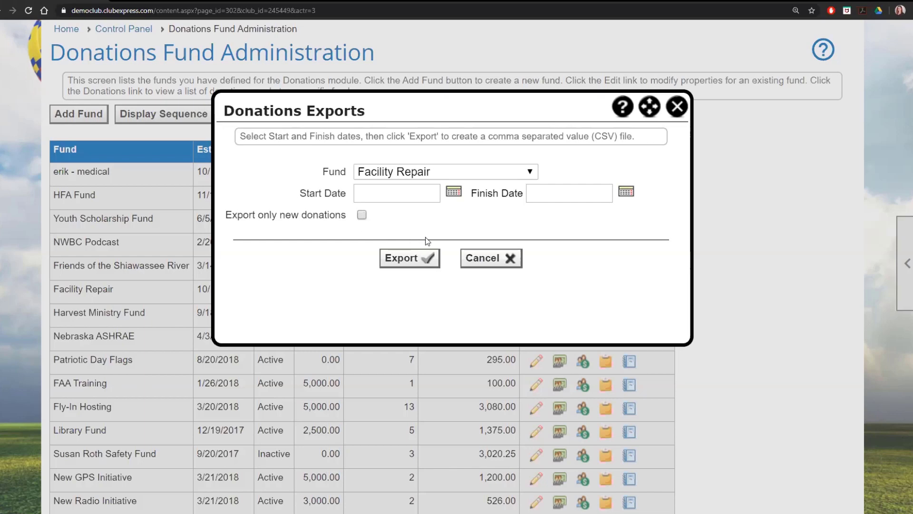
left_click(426, 259)
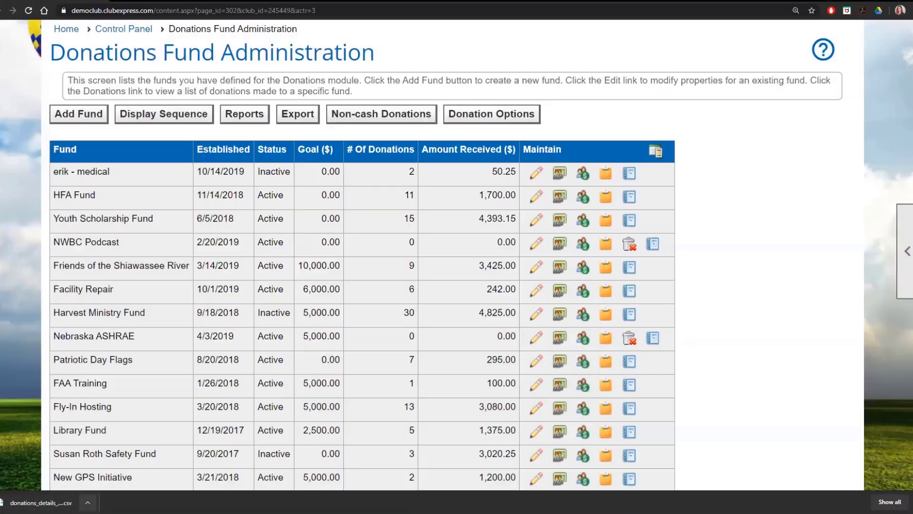
- Open the exported donations CSV in Excel and auto-fit the full_name column E and the donation date column R
left_click(40, 502)
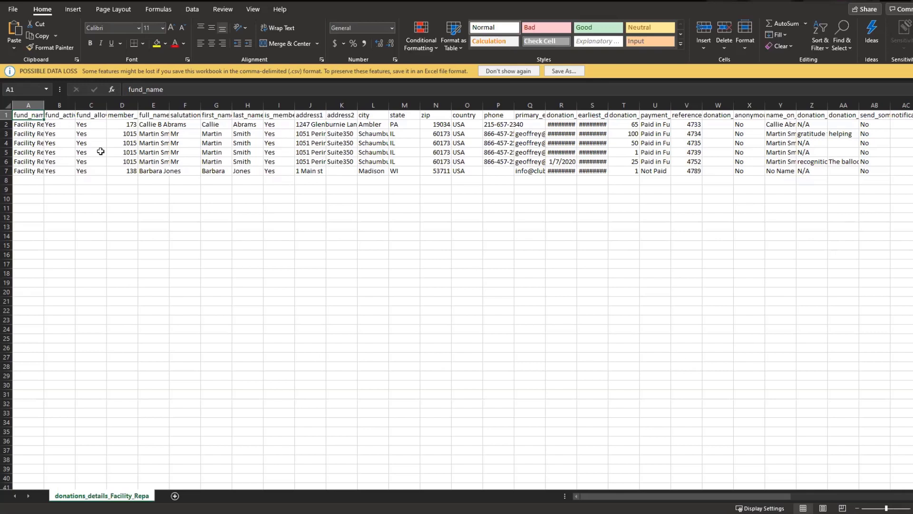
double_click(169, 105)
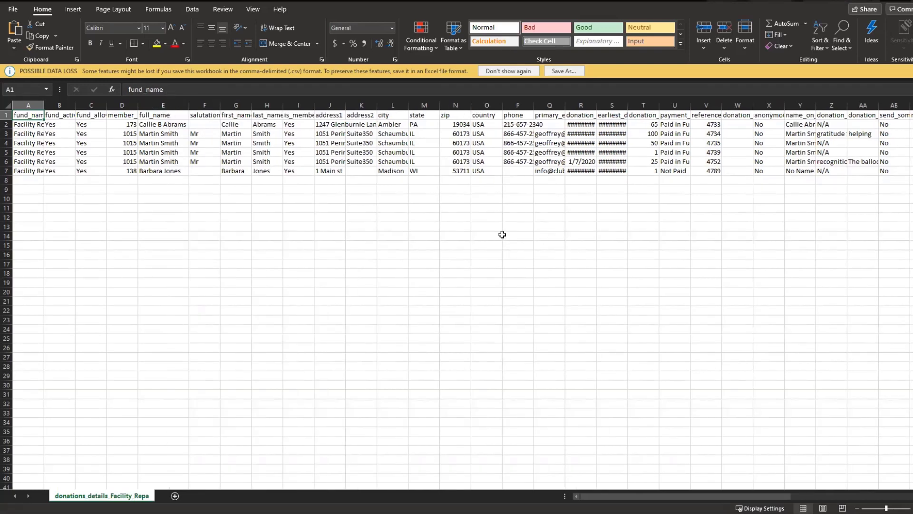
double_click(597, 105)
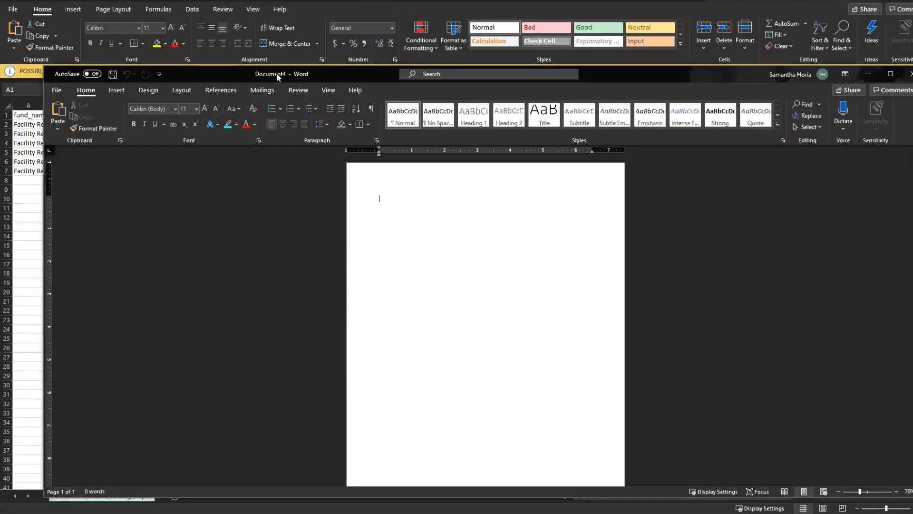
- Switch to the blank Word document, maximize it and set up a step-by-step mail merge for letters based on the current document
double_click(276, 73)
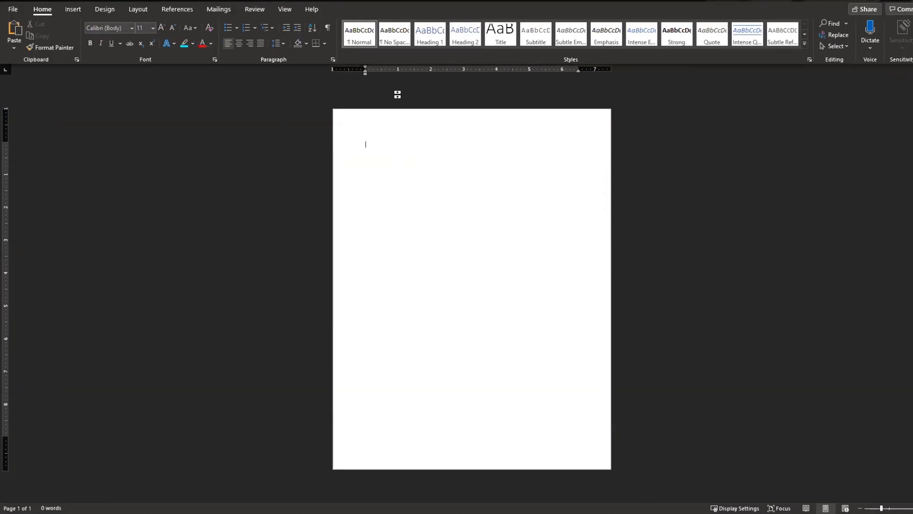
left_click(219, 9)
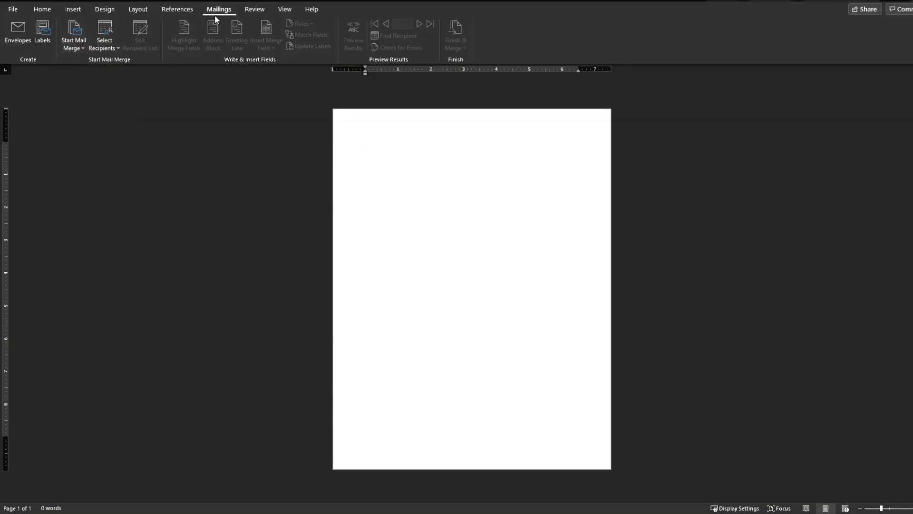
left_click(78, 49)
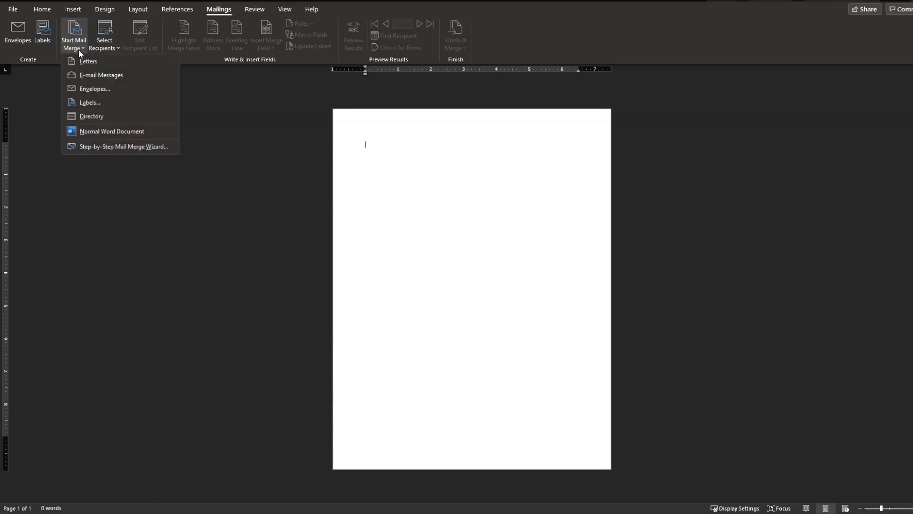
left_click(121, 147)
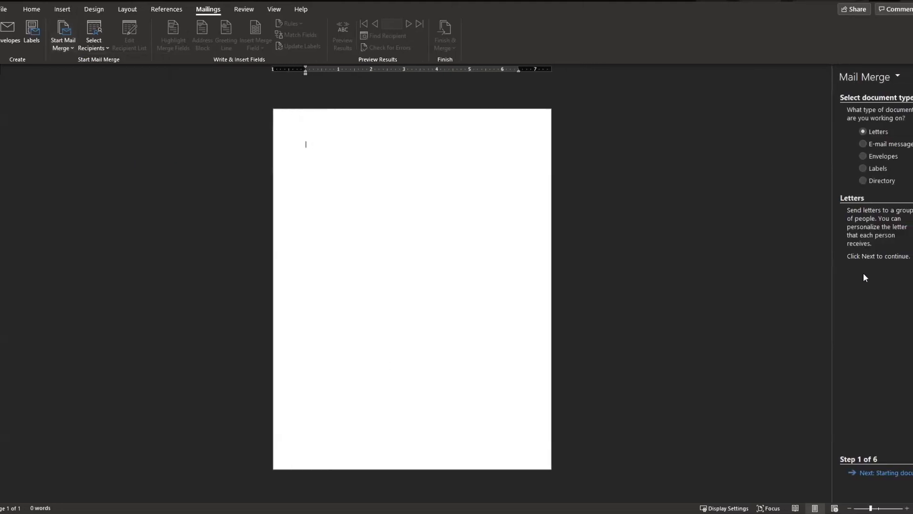
scroll(476, 273, "up", 3)
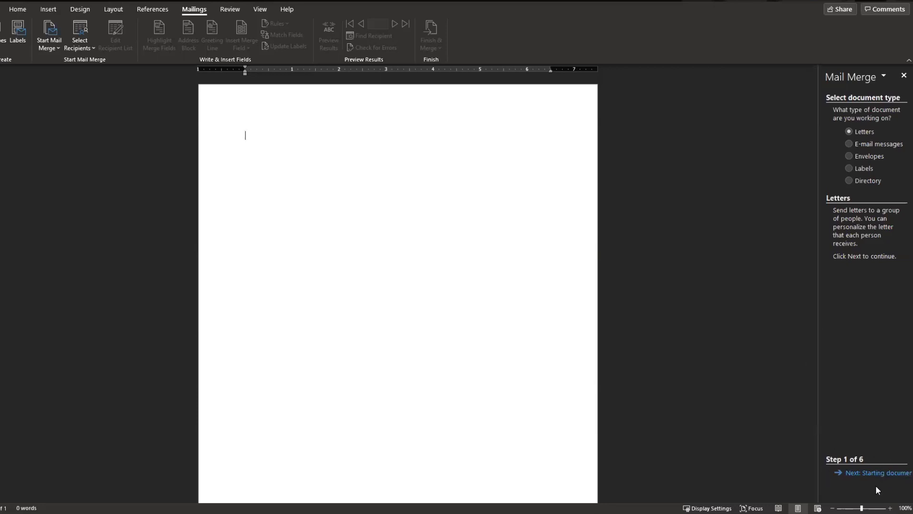
left_click(885, 474)
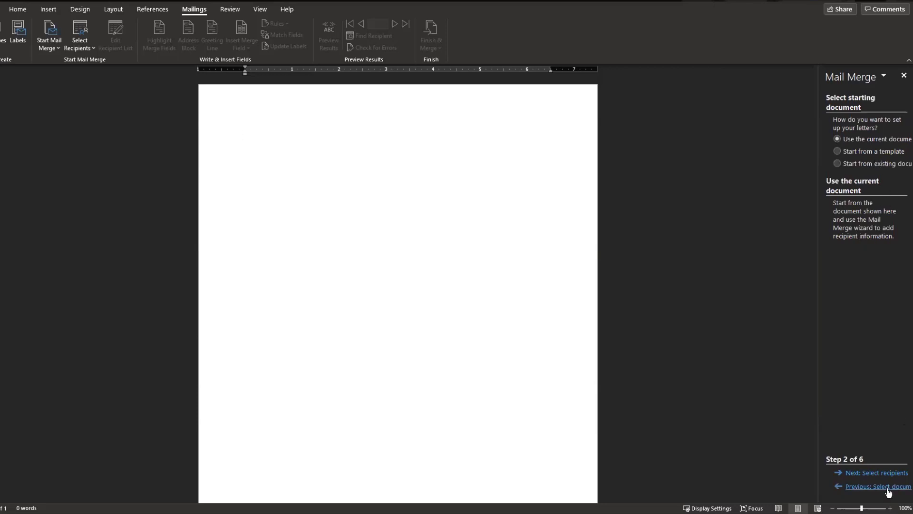
left_click(885, 473)
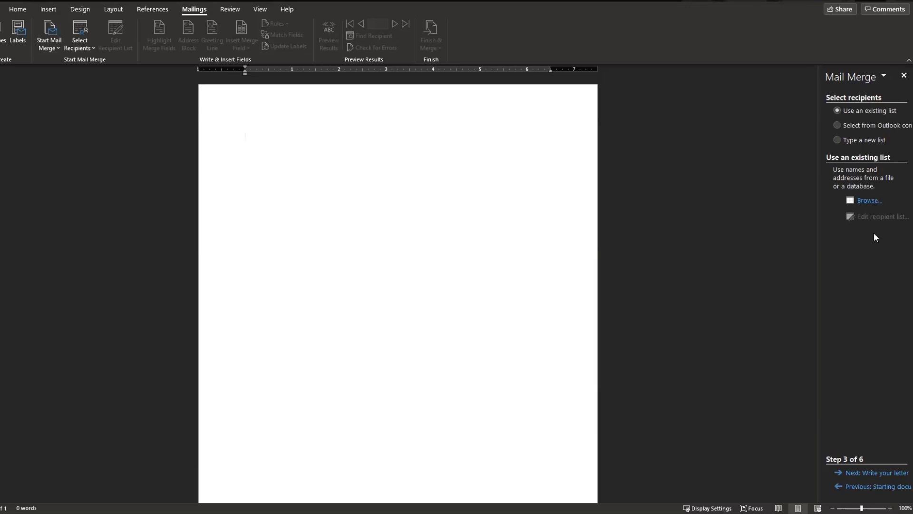
- Use donations_details_Facility_Repair_no_start_given_to_no_end_given (2).csv from Downloads as the recipient list, creating a local copy of the file in use
left_click(869, 201)
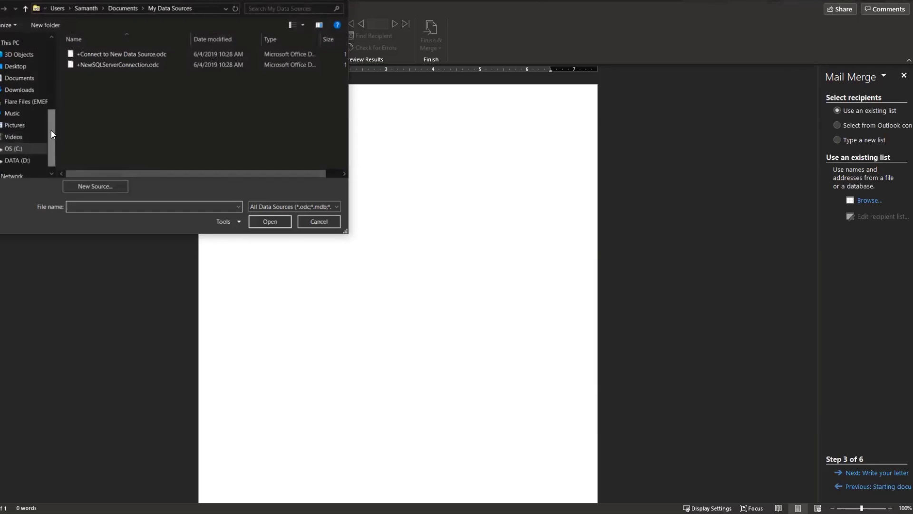
left_click(31, 90)
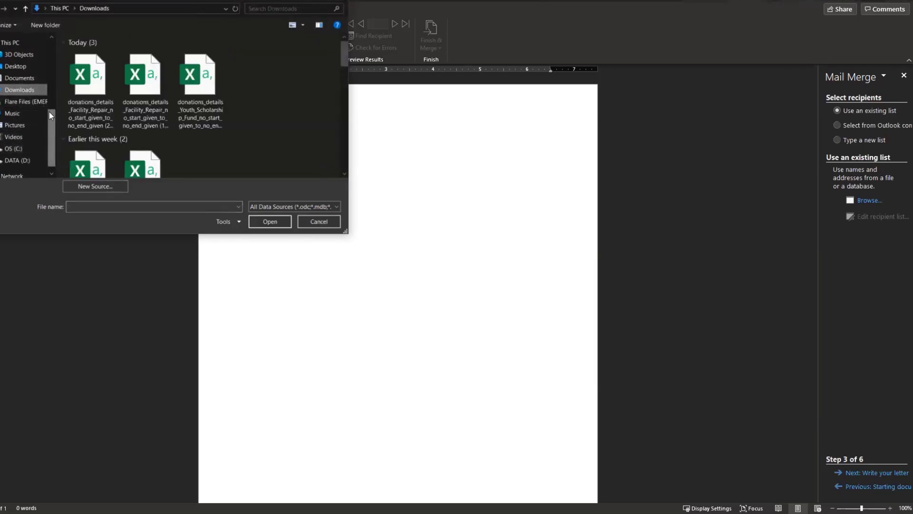
left_click(77, 111)
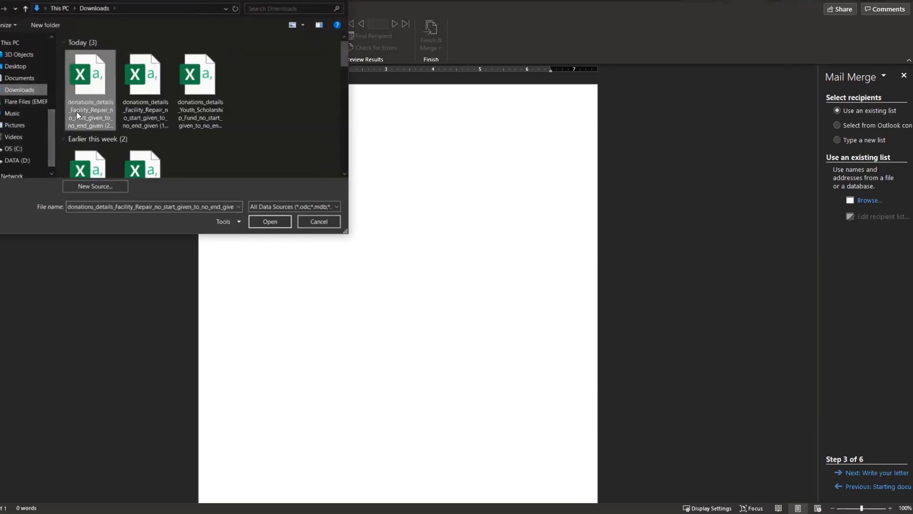
left_click(279, 223)
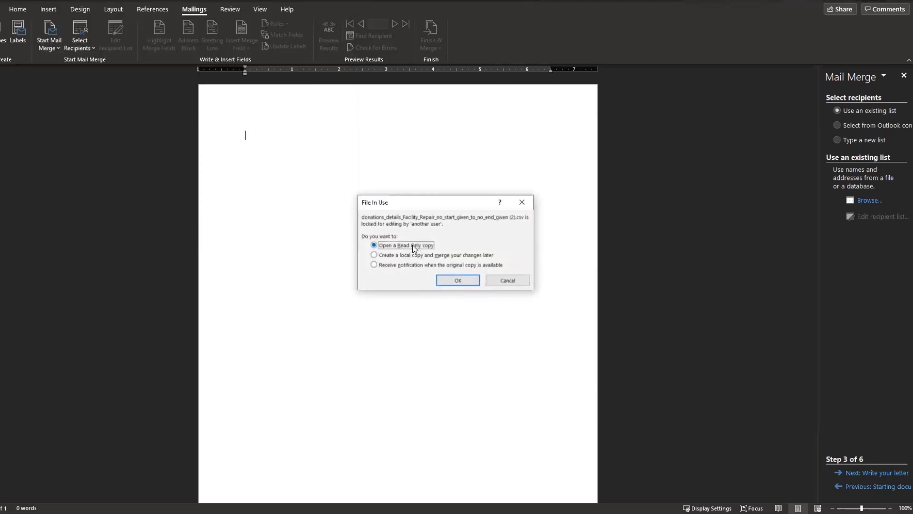
left_click(408, 257)
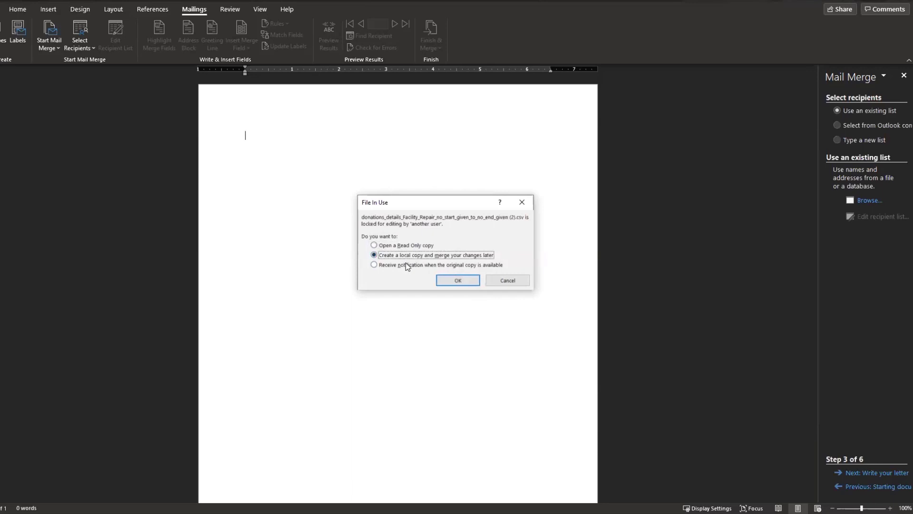
left_click(447, 284)
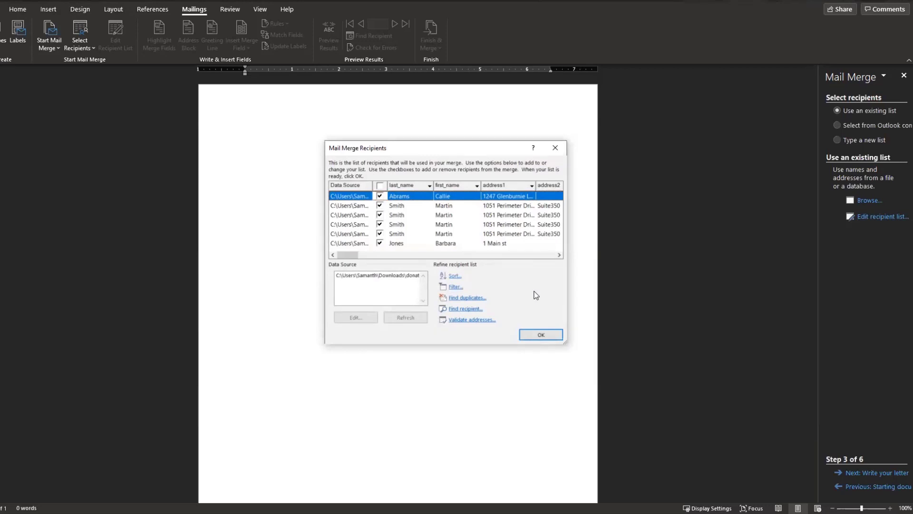
- Exclude the last three of the four duplicate entries for the same donor from the merge recipients and accept the list
left_click(380, 233)
left_click(379, 224)
left_click(379, 214)
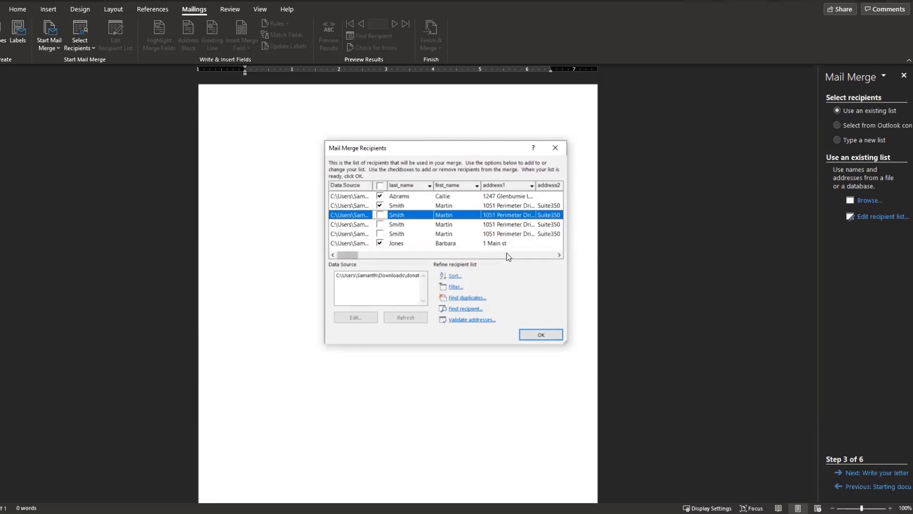
left_click(541, 337)
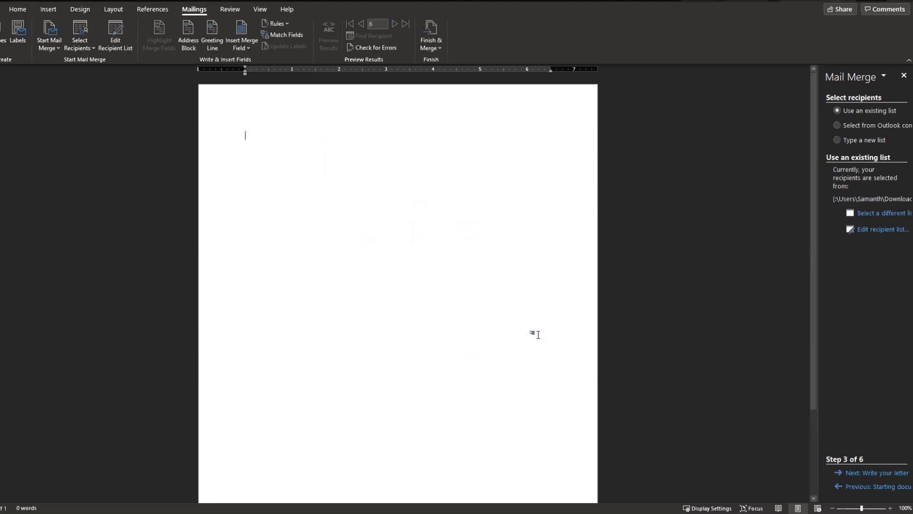
- Proceed to writing the letter and insert a default address block with a default greeting line two paragraphs below it
left_click(878, 472)
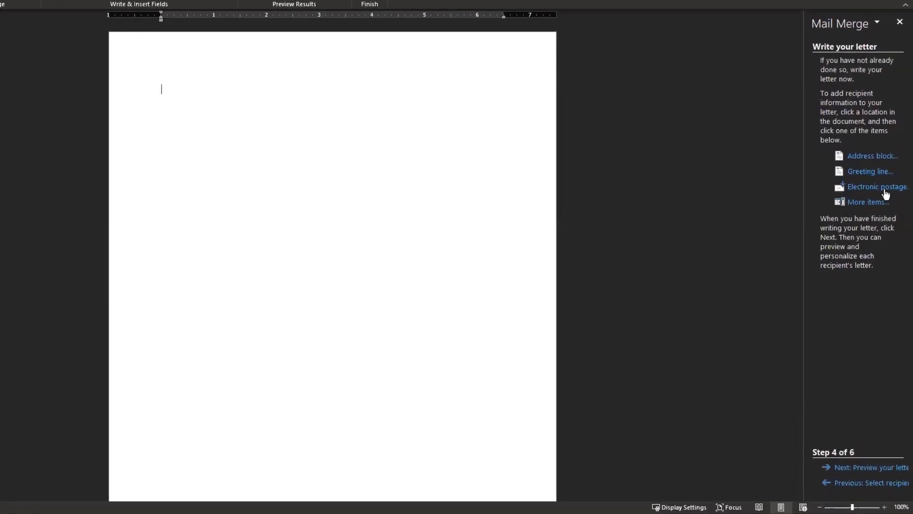
left_click(887, 159)
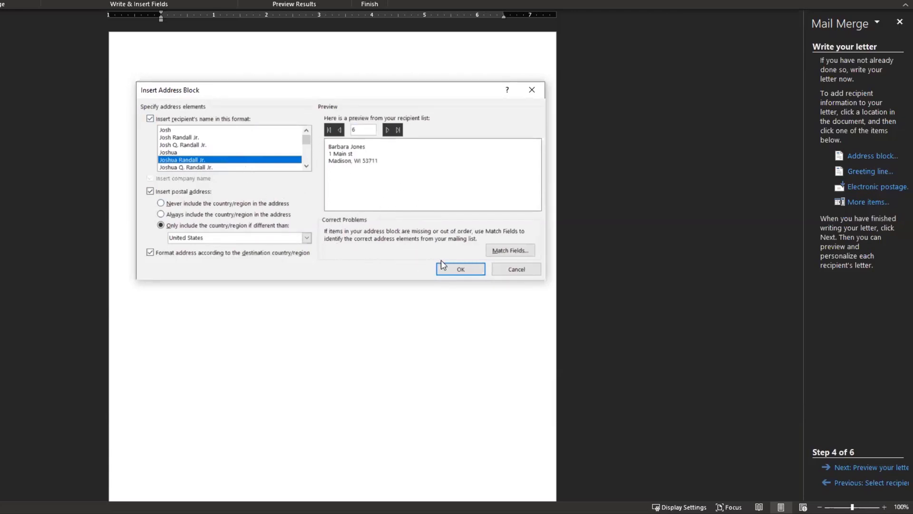
left_click(452, 270)
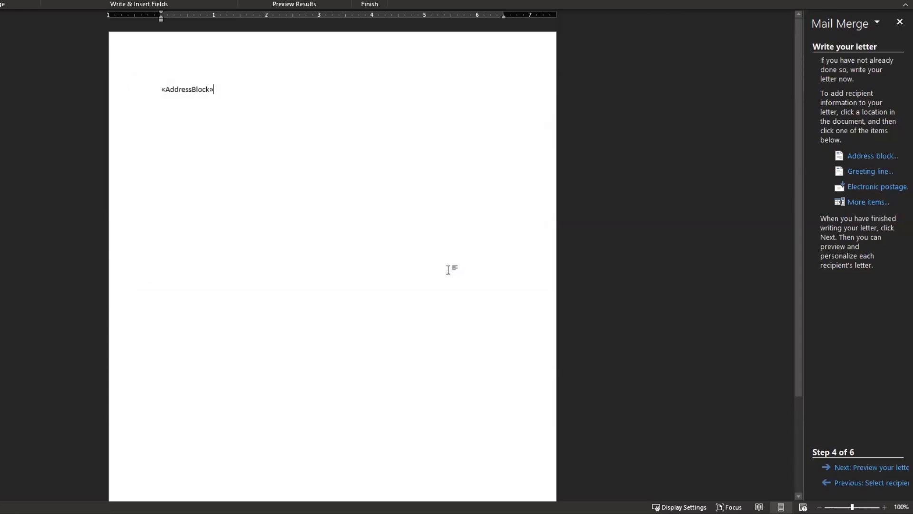
key("Return")
key("Return")
left_click(880, 172)
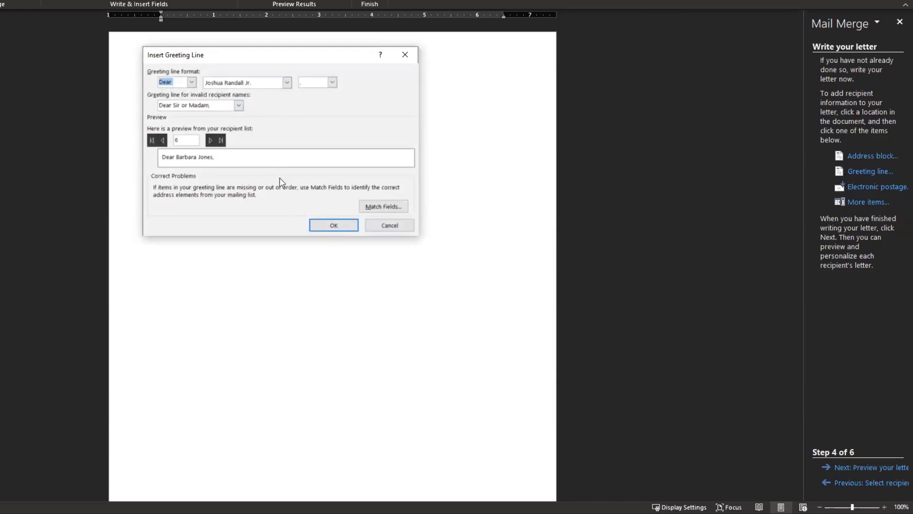
left_click(321, 227)
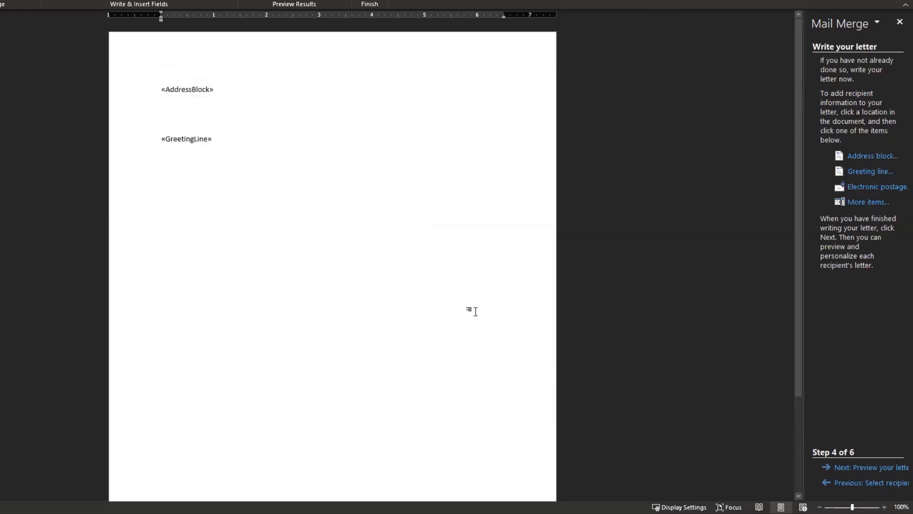
- Begin the letter body two paragraphs below the greeting line with "Thanks for your generous donation to the" and check the exported donations spreadsheet
key("Return")
key("Return")
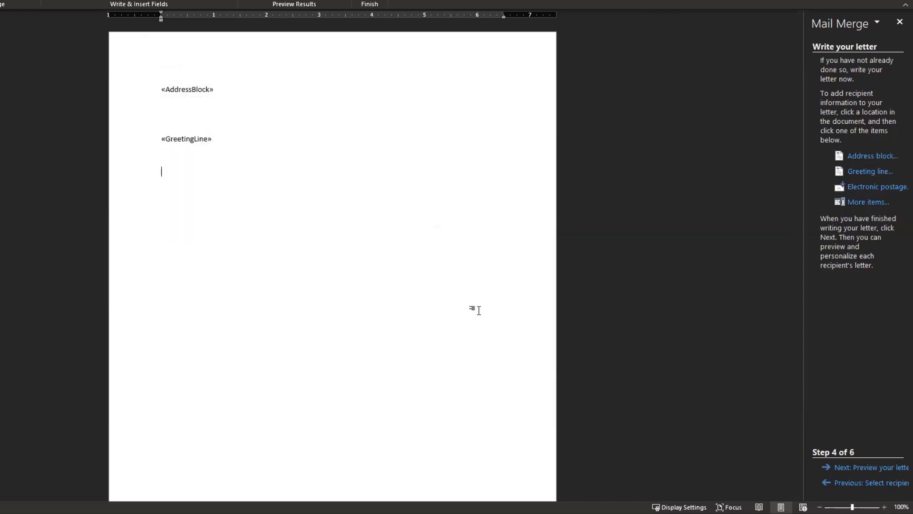
type("Thanks for your generous d")
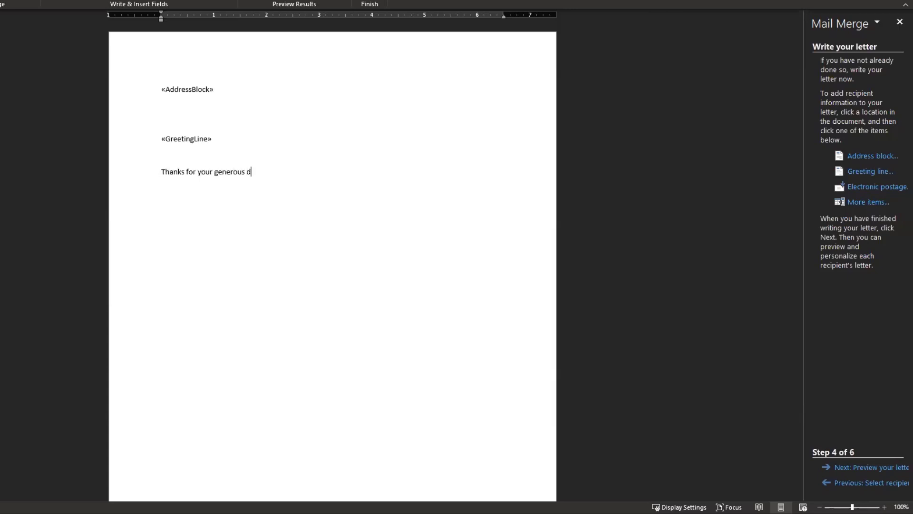
type("onation to the")
key("alt+Tab")
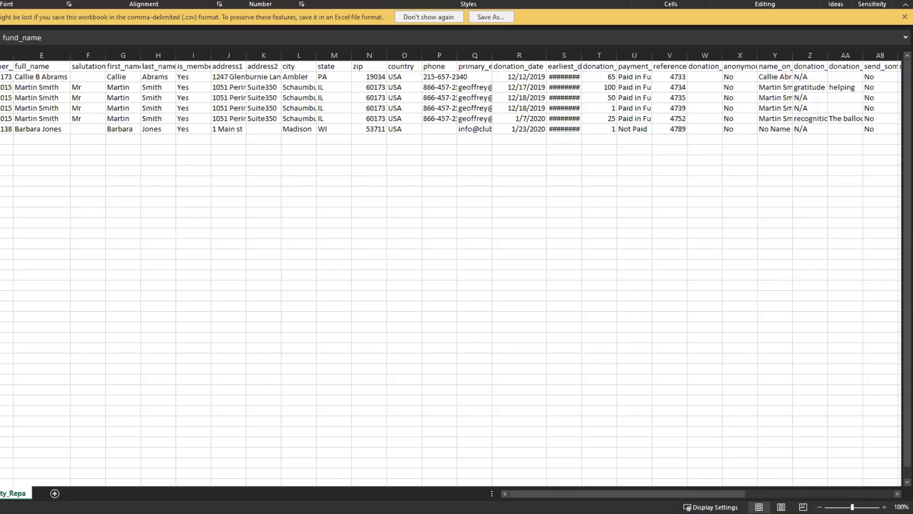
key("alt+Tab")
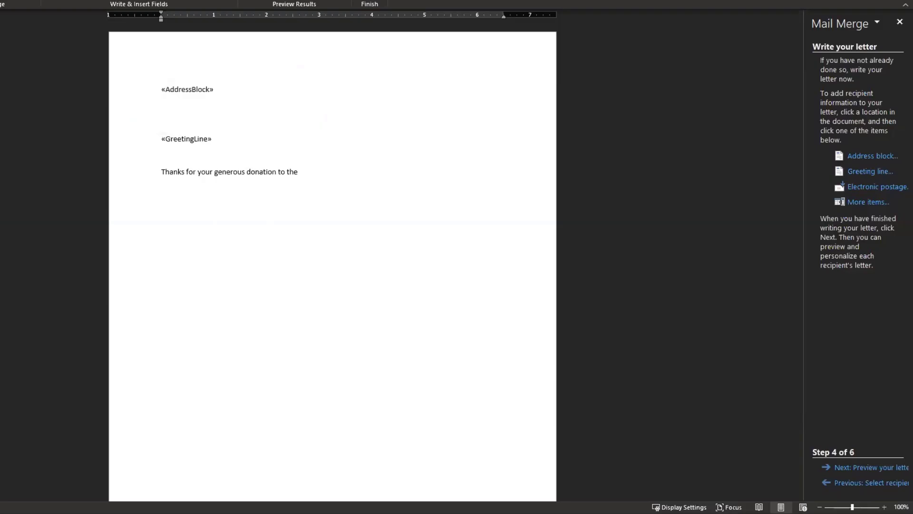
- Insert the fund_name database field after the opening words of the letter body
left_click(868, 202)
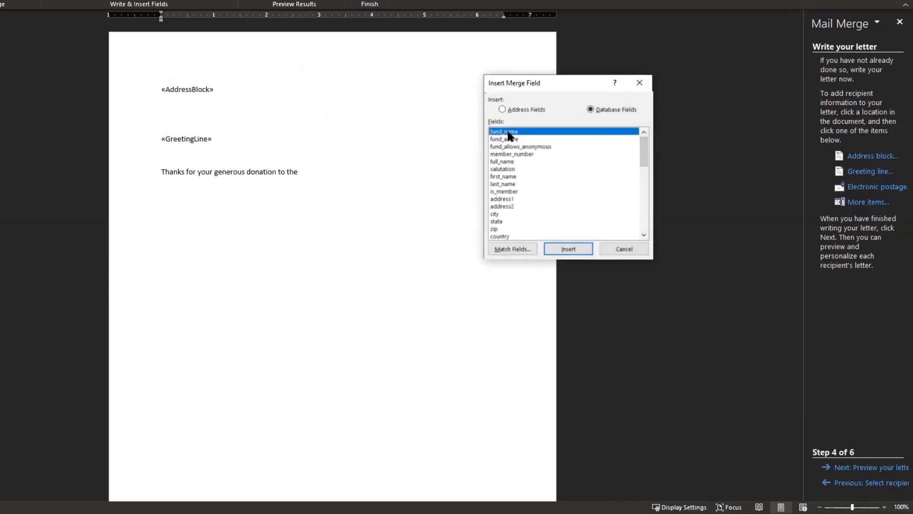
left_click_drag(646, 144, 647, 177)
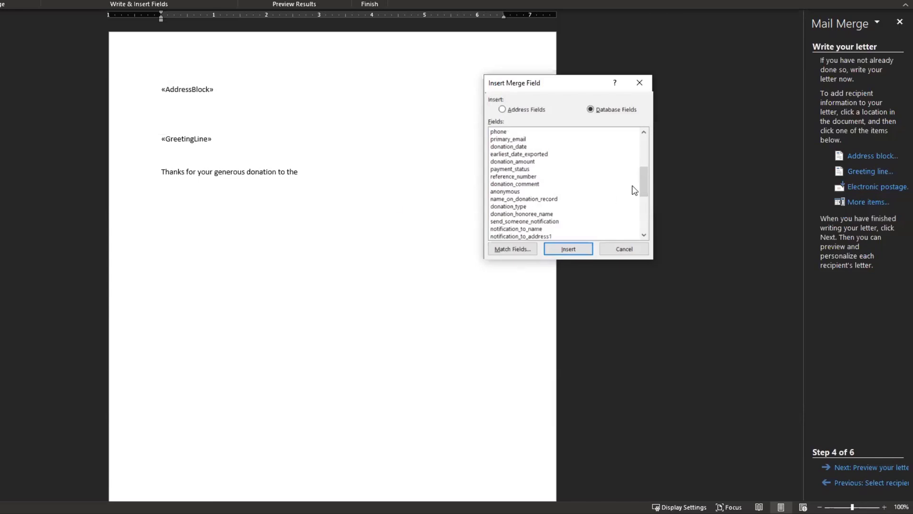
left_click_drag(644, 181, 635, 135)
left_click(566, 251)
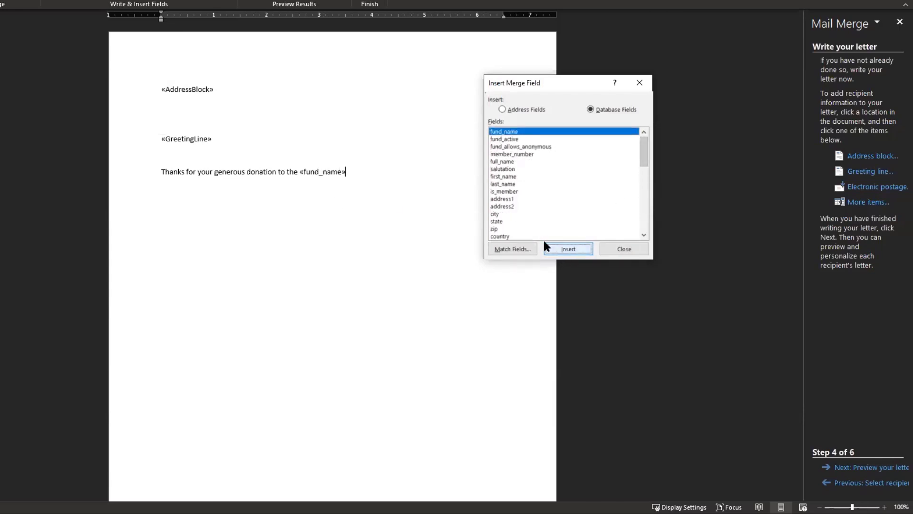
left_click(626, 250)
- Continue the sentence after the fund name with "on" and insert the donation_date merge field
type("on")
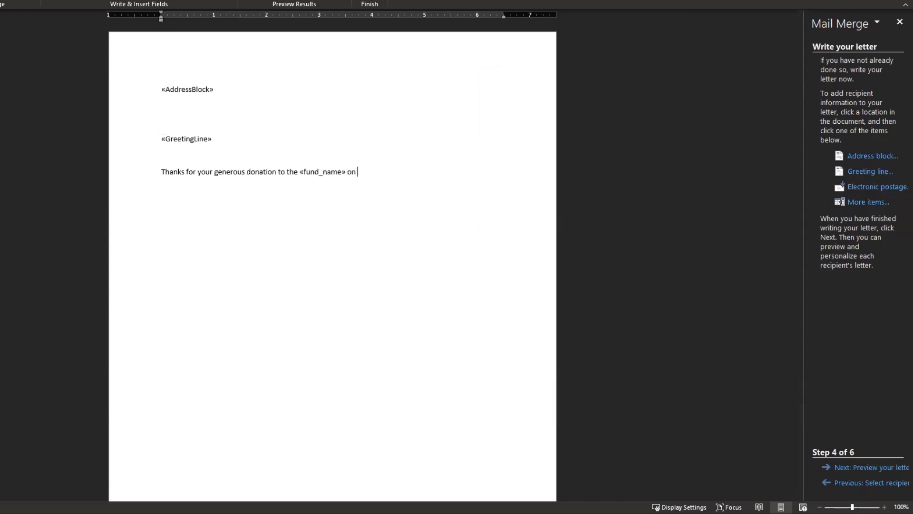
left_click(868, 202)
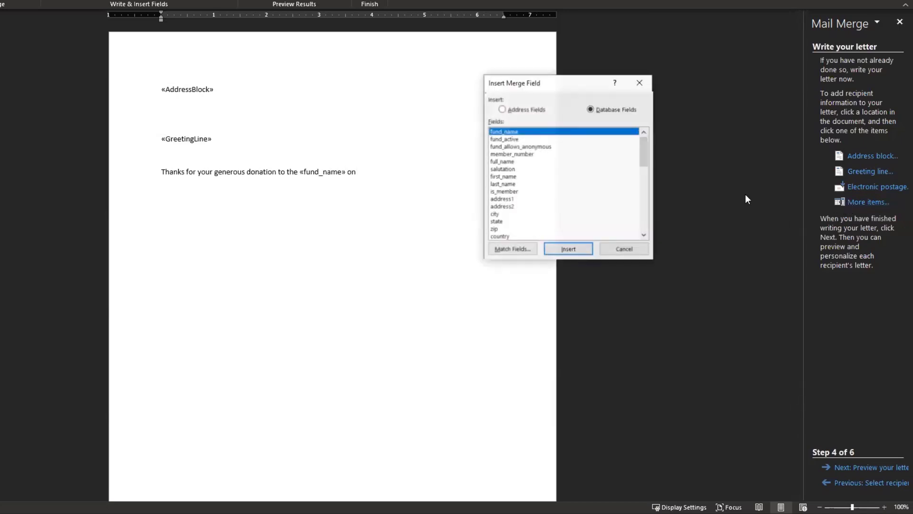
left_click_drag(643, 145, 643, 167)
left_click(509, 177)
left_click(569, 248)
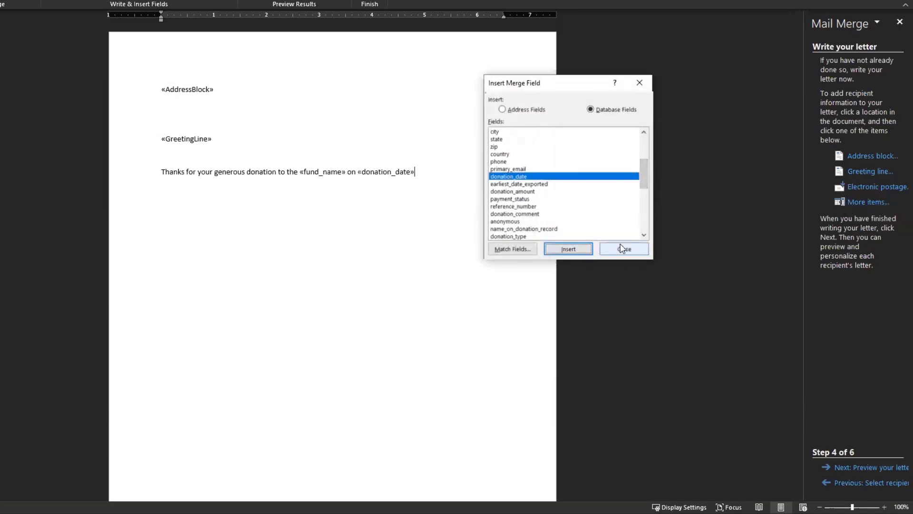
left_click(623, 249)
- End the sentence after the donation date and add "We're grateful for members like you!"
type(". We're gr")
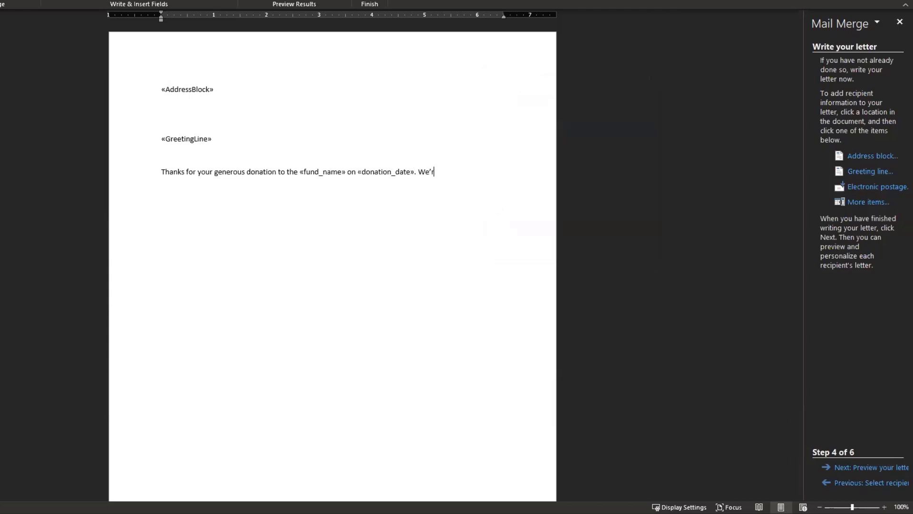
type("te")
key("BackSpace")
key("BackSpace")
type("ateful for members like you!")
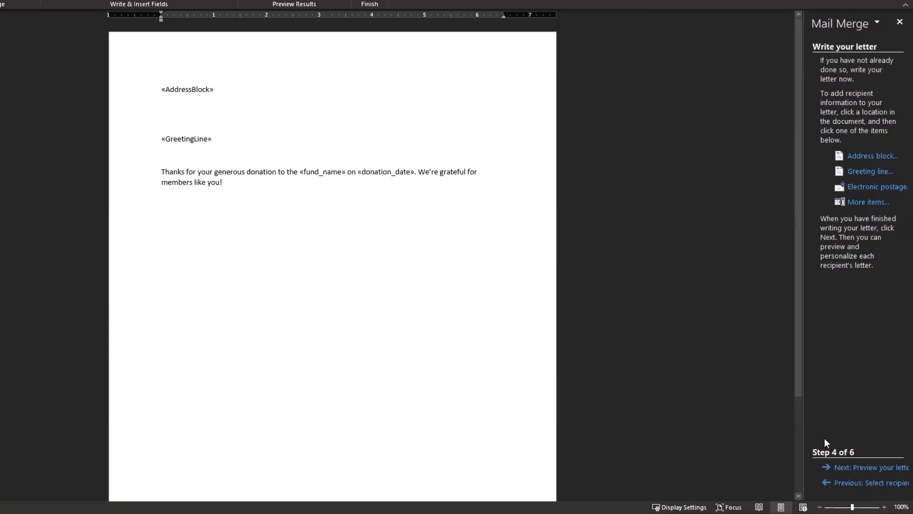
- Preview the merged letter, then complete the merge into a new document of individual letters and look through them
left_click(851, 468)
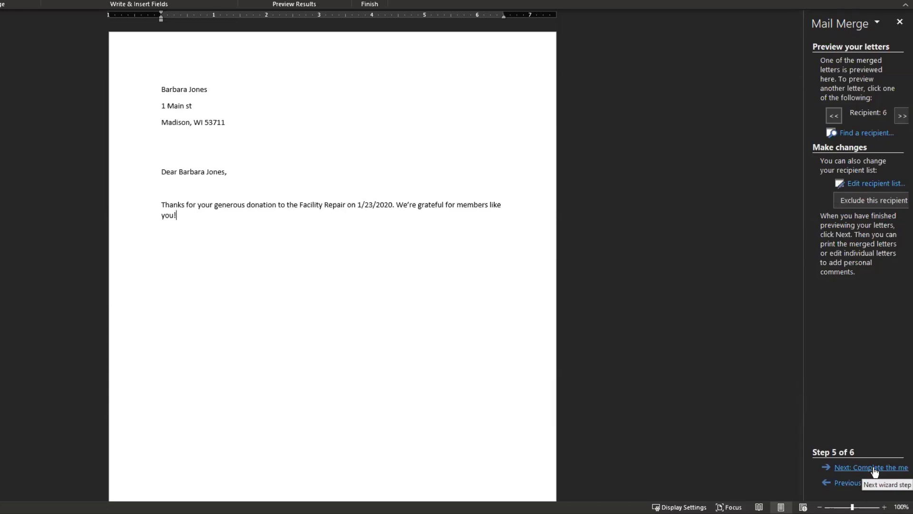
left_click(897, 468)
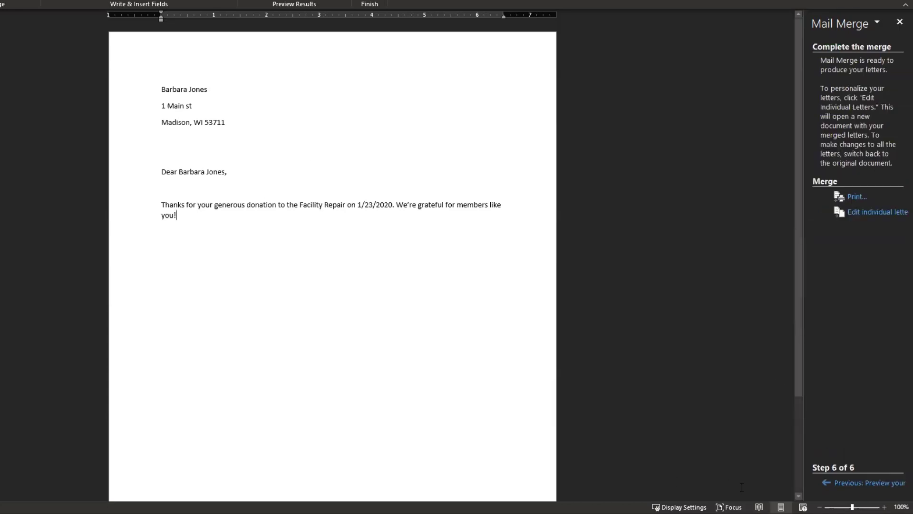
left_click(886, 213)
left_click(391, 245)
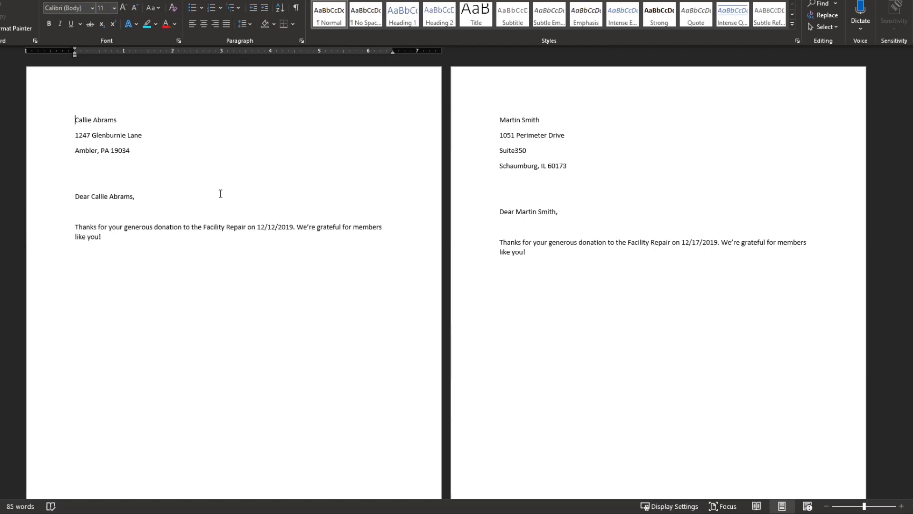
scroll(365, 322, "down", 6)
scroll(365, 322, "down", 5)
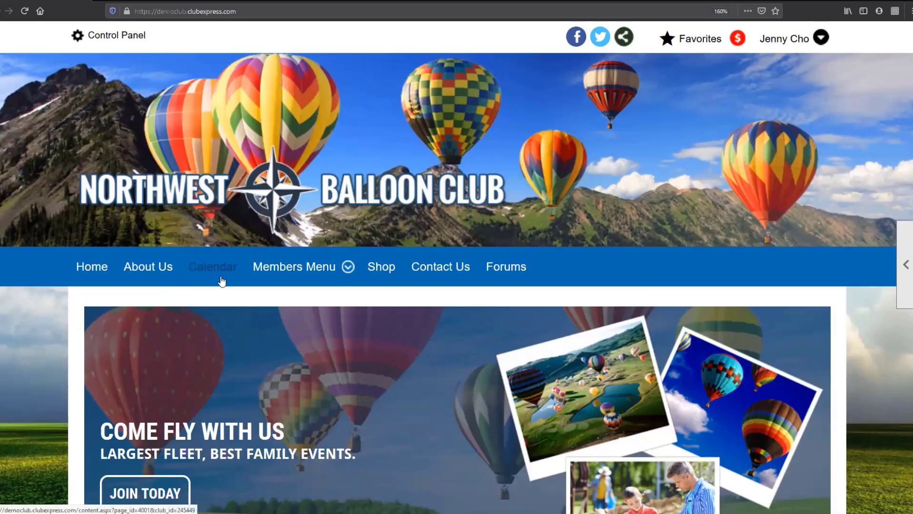
- On the Northwest Balloon Club website in the browser, open the members' Donations page and look over the available funds
mouse_move(323, 274)
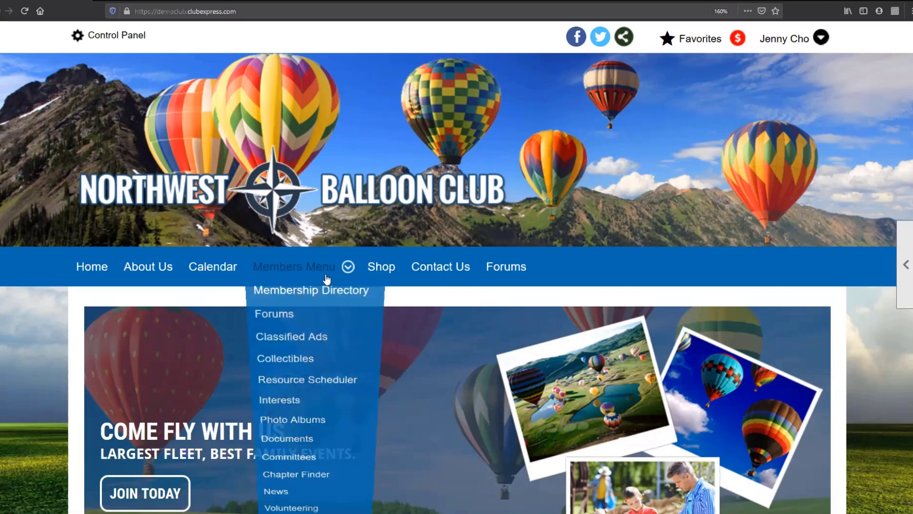
scroll(329, 286, "down", 2)
scroll(327, 287, "down", 3)
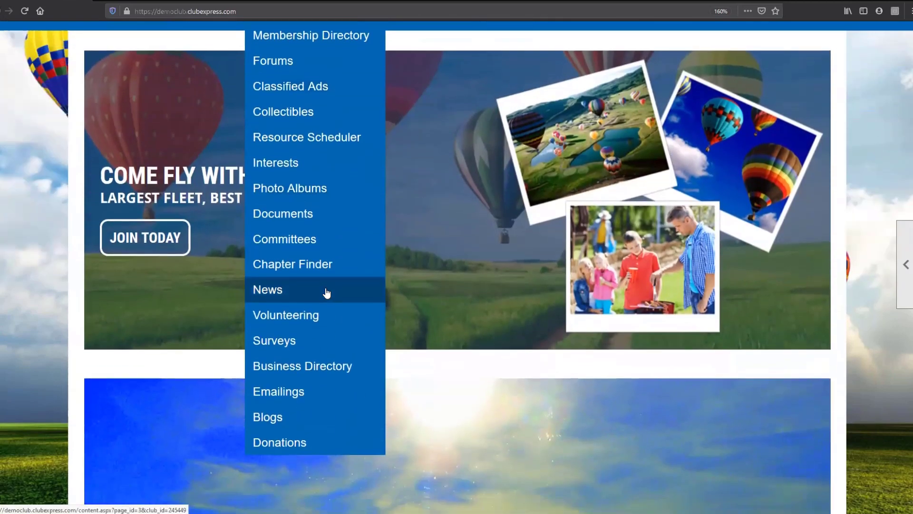
left_click(284, 442)
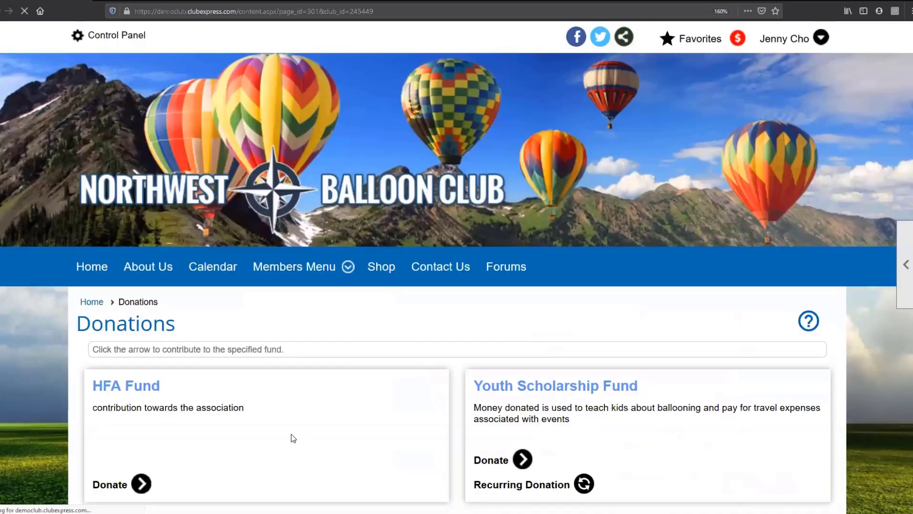
scroll(394, 395, "down", 1)
scroll(395, 395, "down", 4)
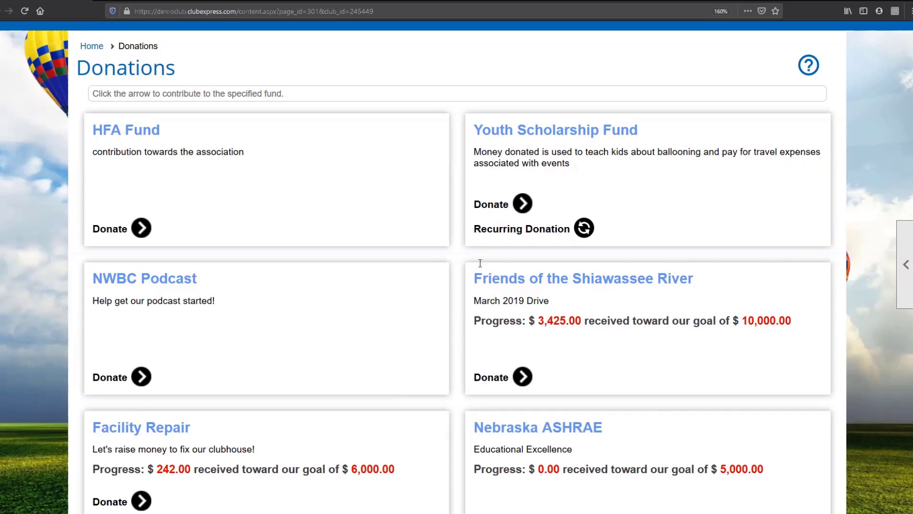
scroll(441, 321, "down", 2)
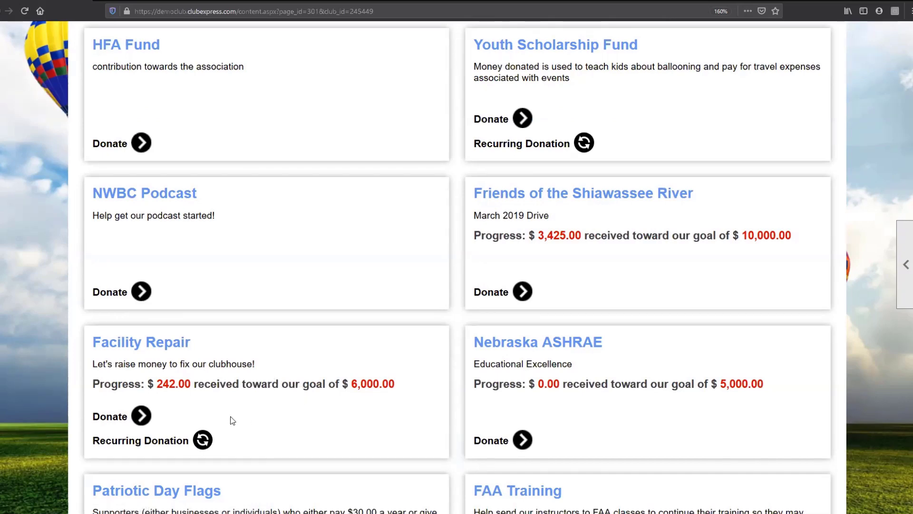
- Start a recurring donation to the Facility Repair fund and examine the tax-deductibility note above the contribution details
left_click(203, 442)
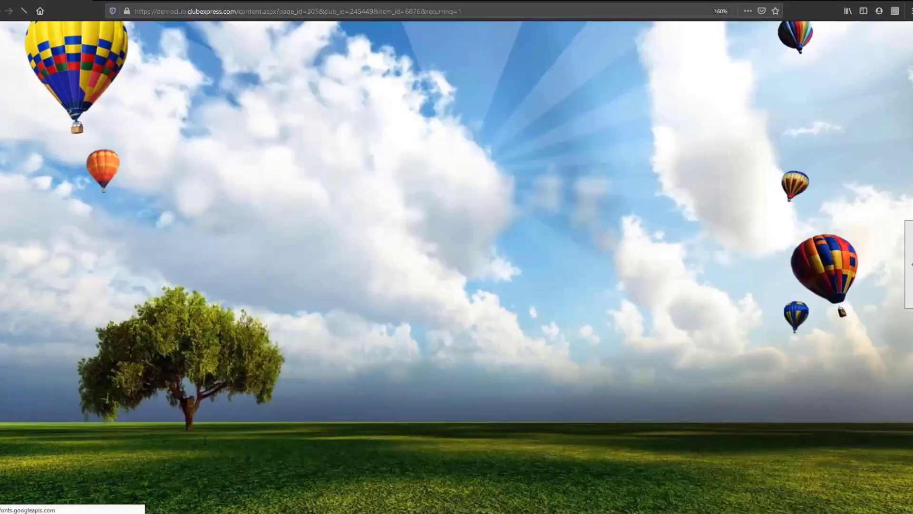
scroll(479, 335, "down", 5)
scroll(483, 342, "down", 2)
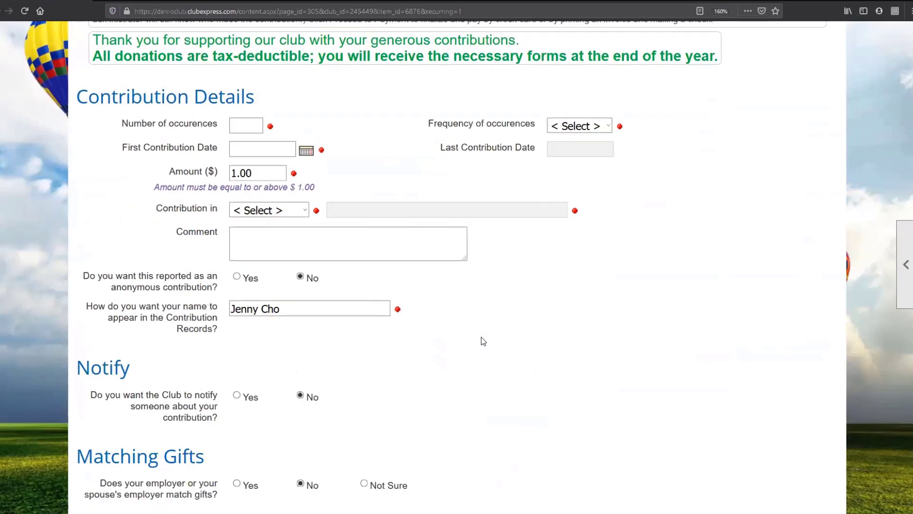
scroll(360, 175, "up", 2)
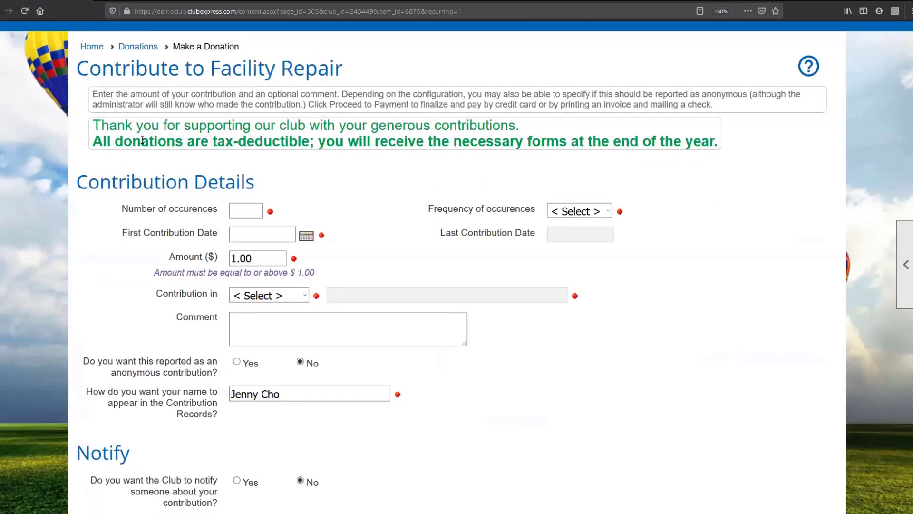
left_click_drag(91, 143, 298, 142)
left_click_drag(373, 164, 376, 162)
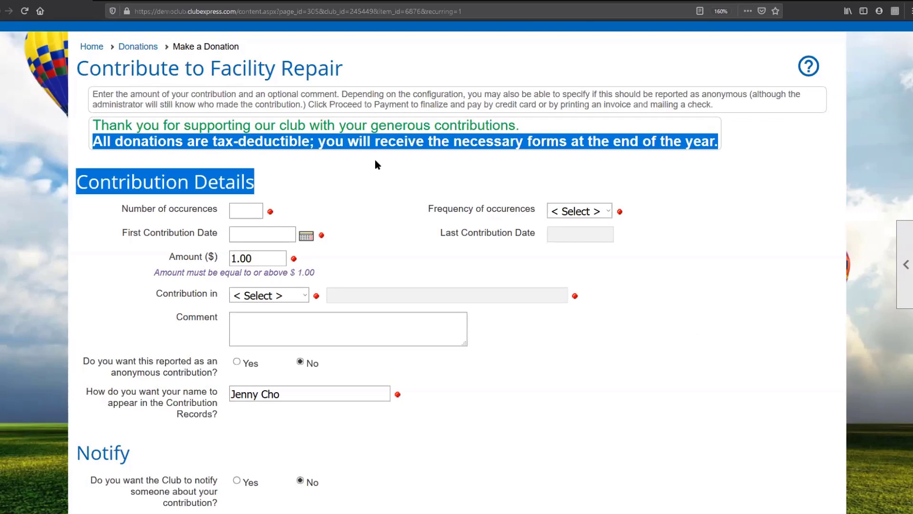
left_click(371, 161)
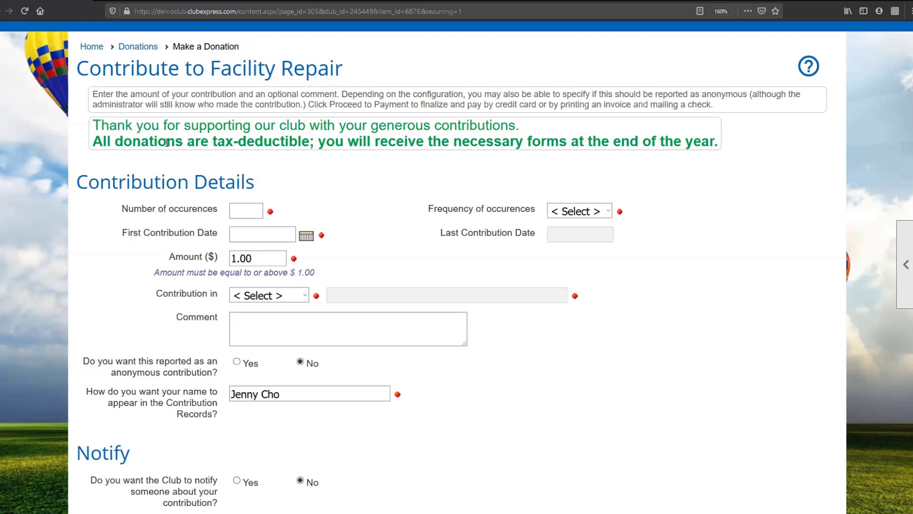
- Set the recurring contribution to 5 monthly occurrences of $20.00 with a first contribution date of 02/19/2020
scroll(178, 199, "down", 3)
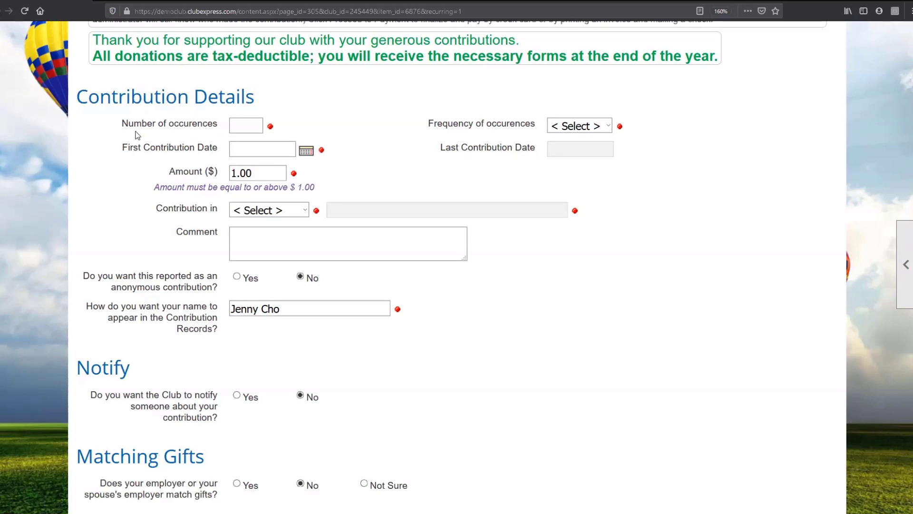
left_click(254, 126)
type("5")
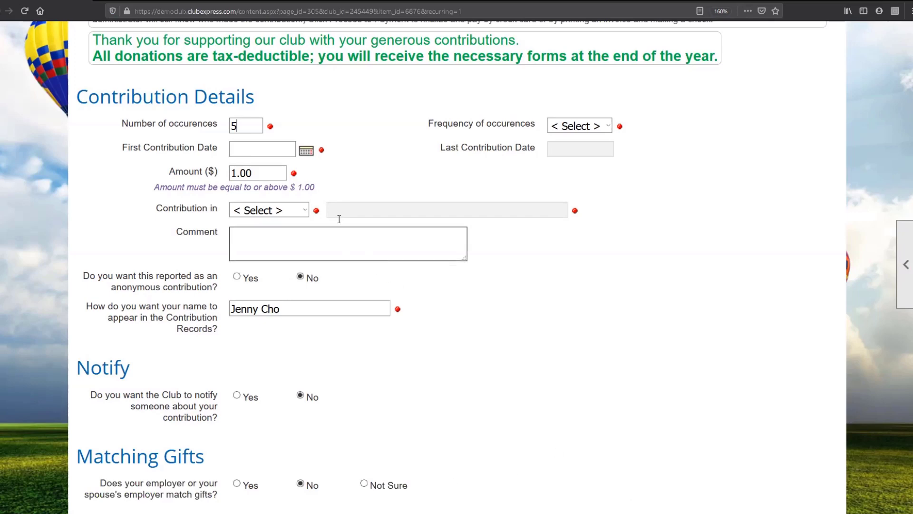
left_click(308, 155)
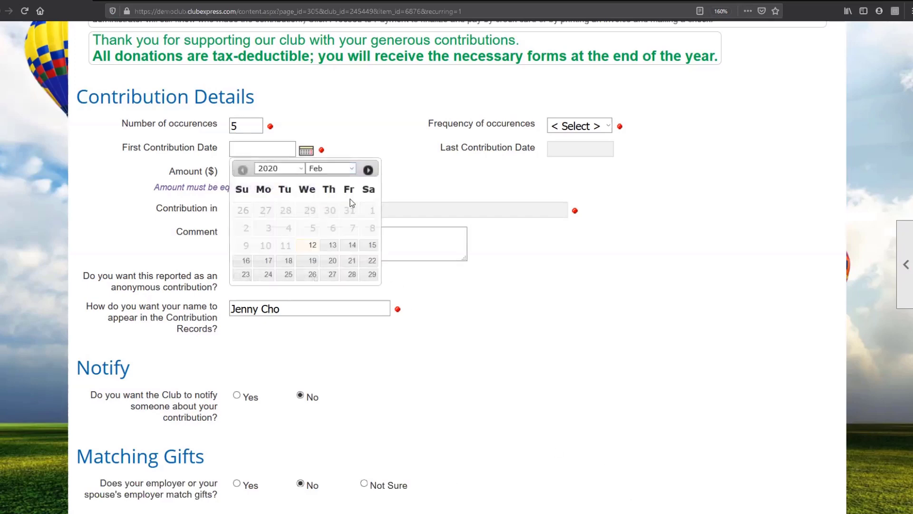
left_click(308, 262)
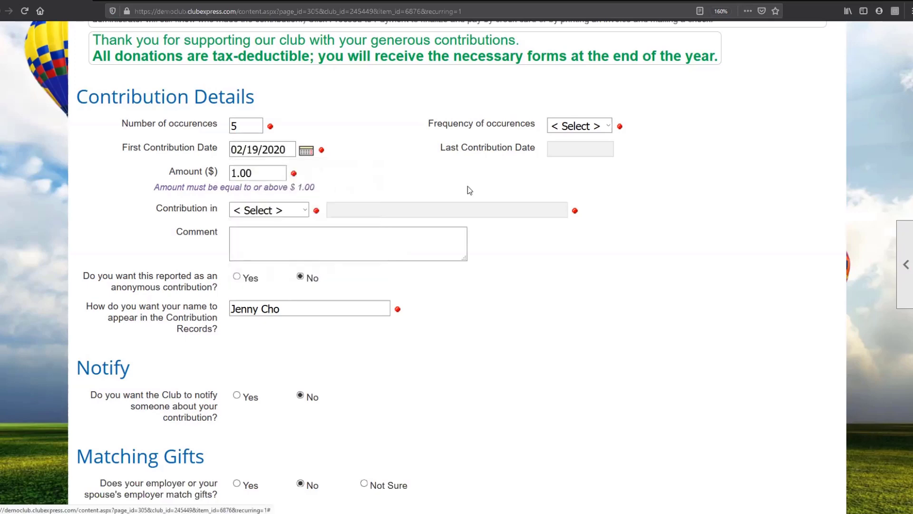
left_click_drag(271, 174, 206, 175)
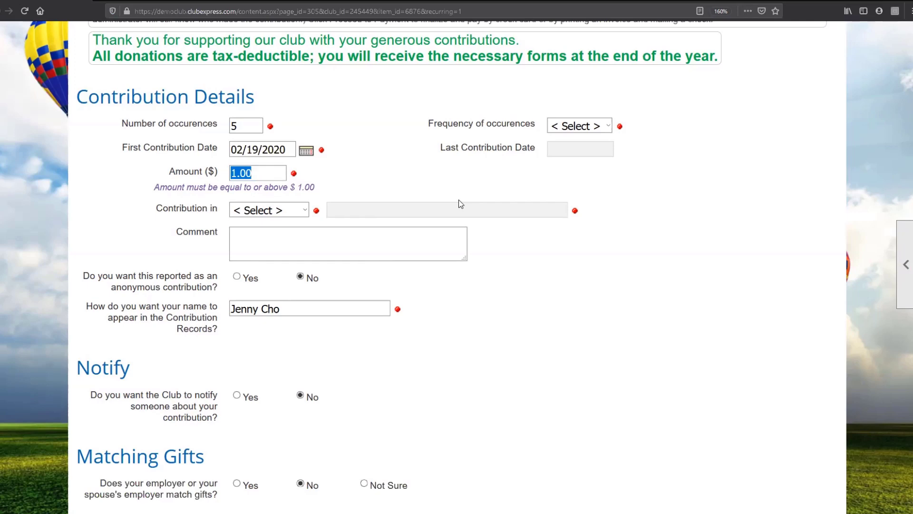
type("20.00")
left_click(603, 131)
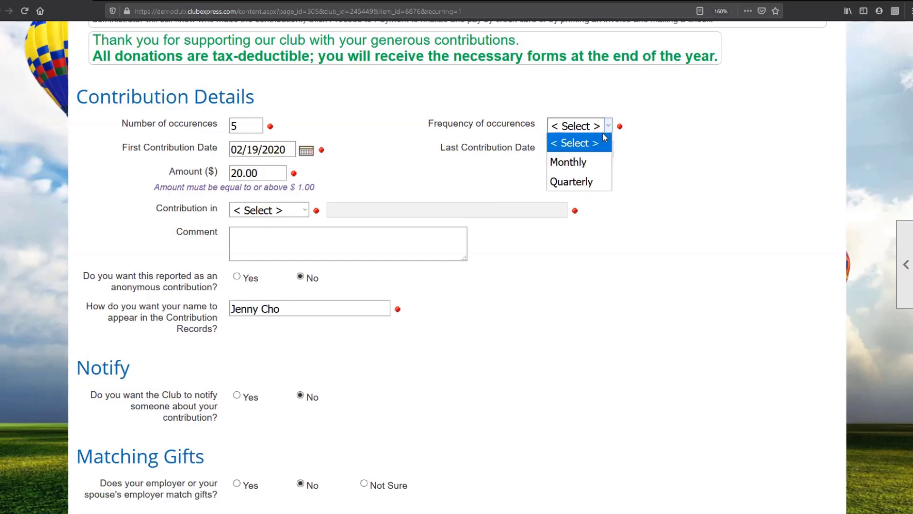
left_click(608, 167)
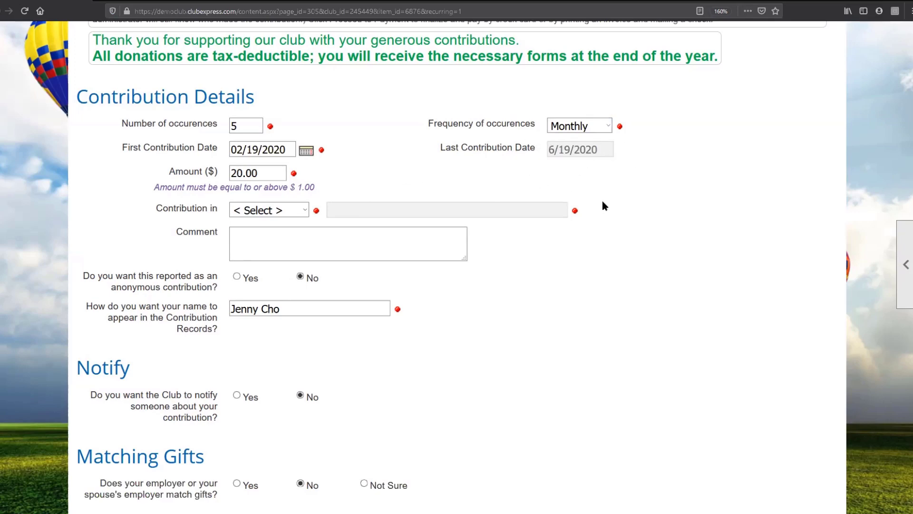
- Try the Quarterly frequency of occurrences and switch it back to Monthly
left_click(600, 126)
left_click(578, 181)
left_click(585, 129)
left_click(585, 159)
- Look over the notification, matching gifts and additional info sections of the contribution form
scroll(394, 181, "down", 3)
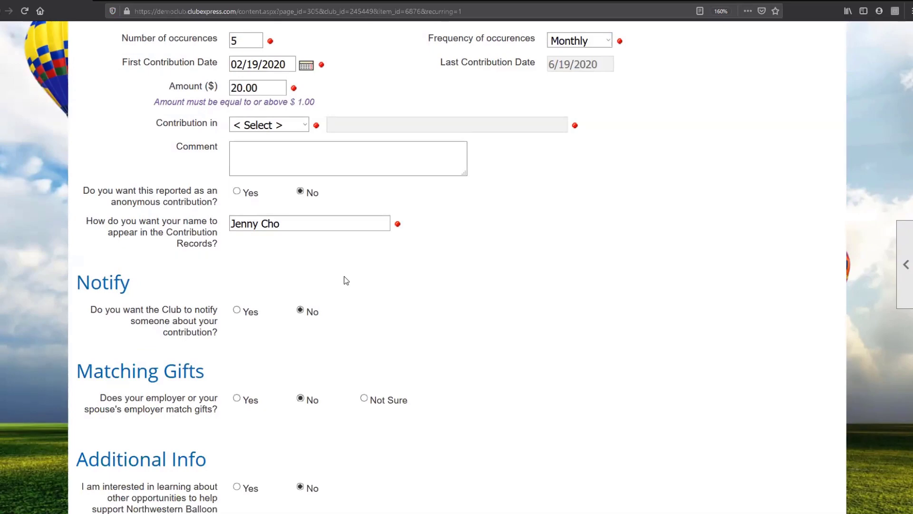
scroll(351, 281, "down", 3)
scroll(379, 398, "up", 3)
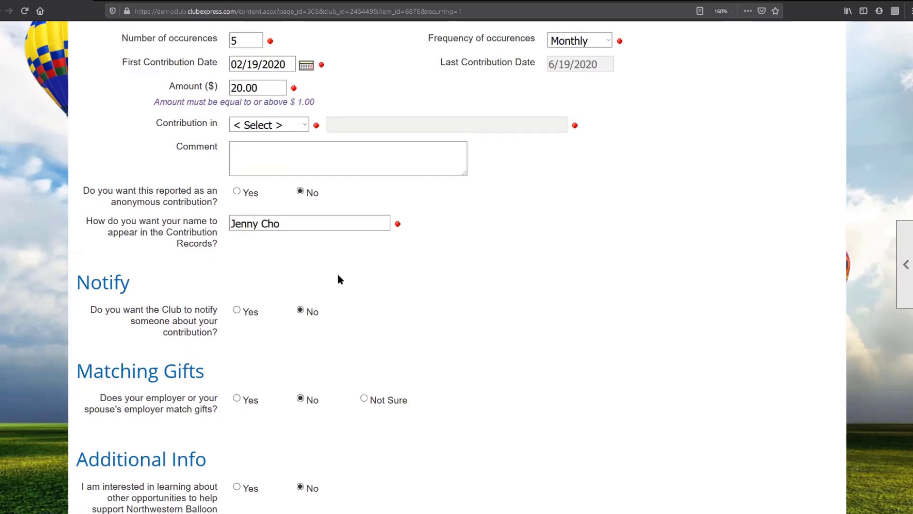
- Examine the remaining sections of the recurring contribution form, including the credit card details needed to schedule the donation
scroll(516, 397, "down", 3)
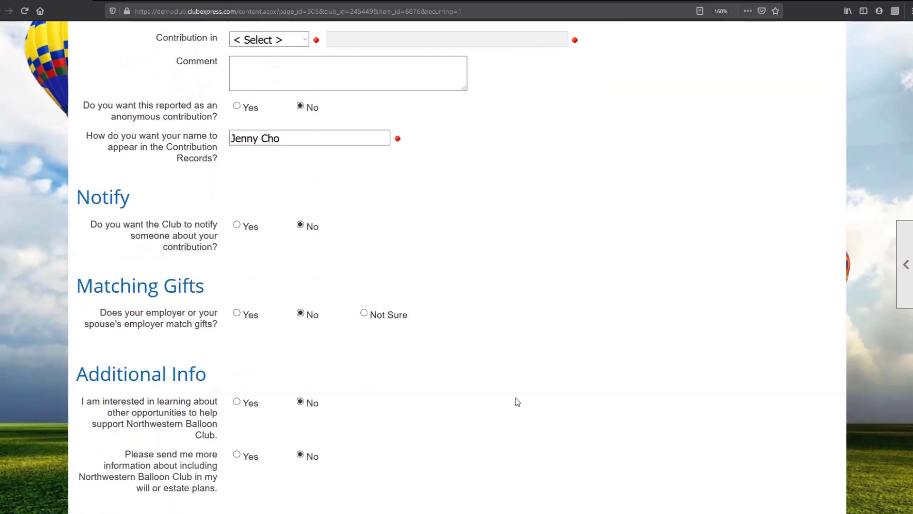
scroll(538, 403, "down", 12)
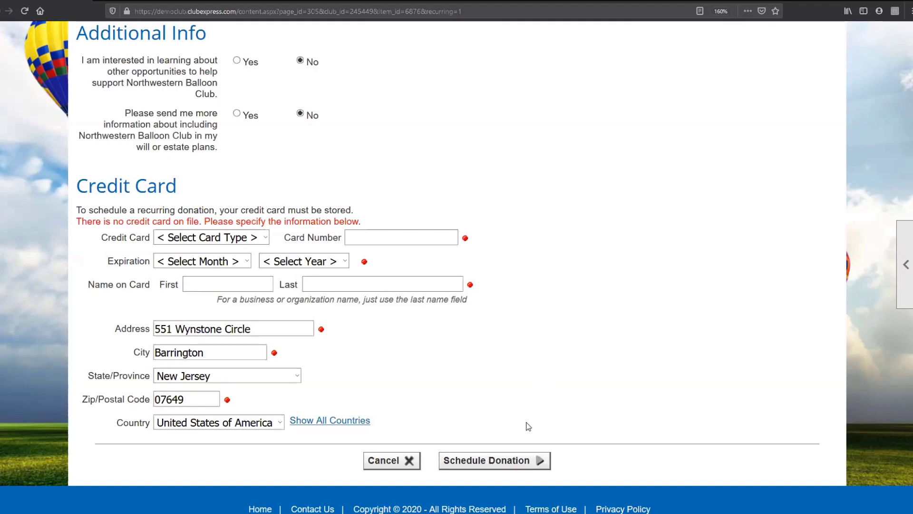
scroll(528, 390, "up", 6)
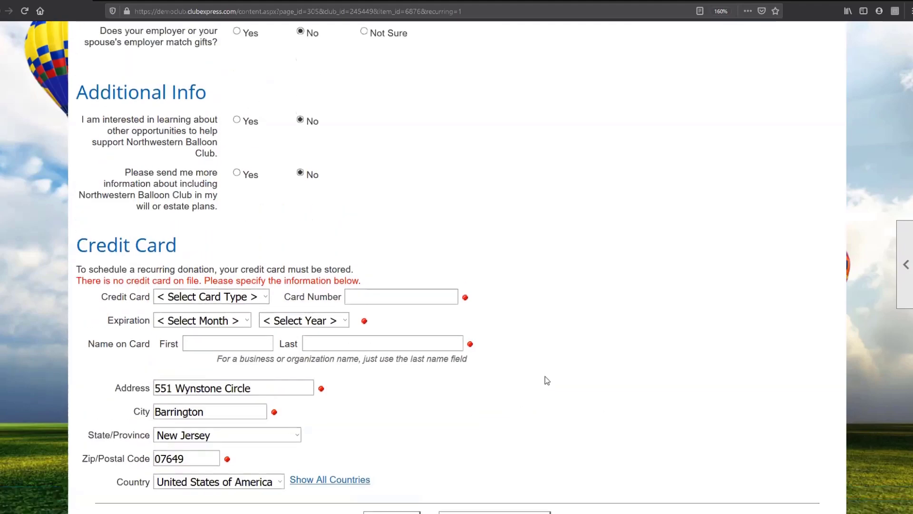
scroll(538, 376, "up", 6)
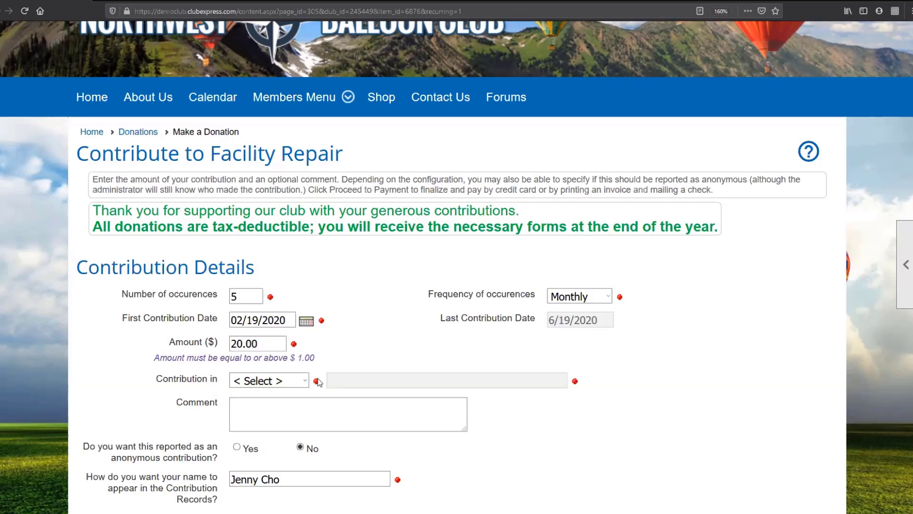
scroll(272, 377, "up", 3)
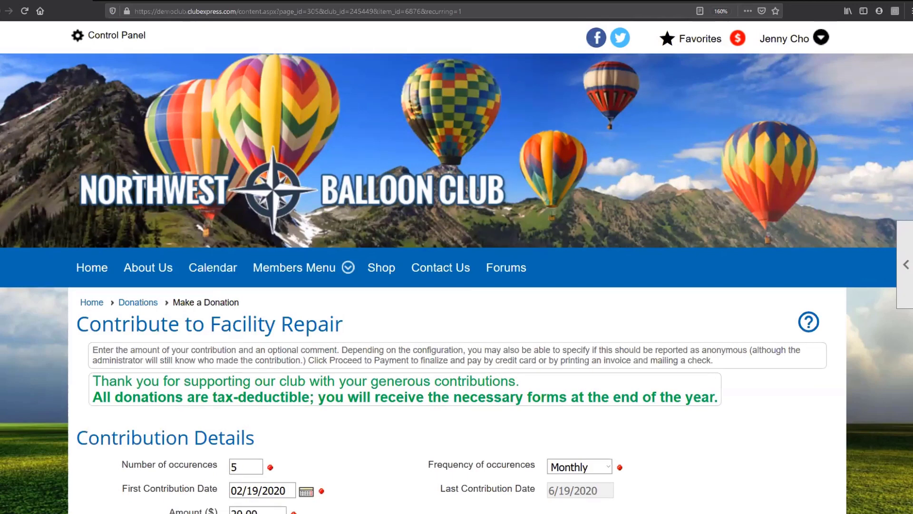
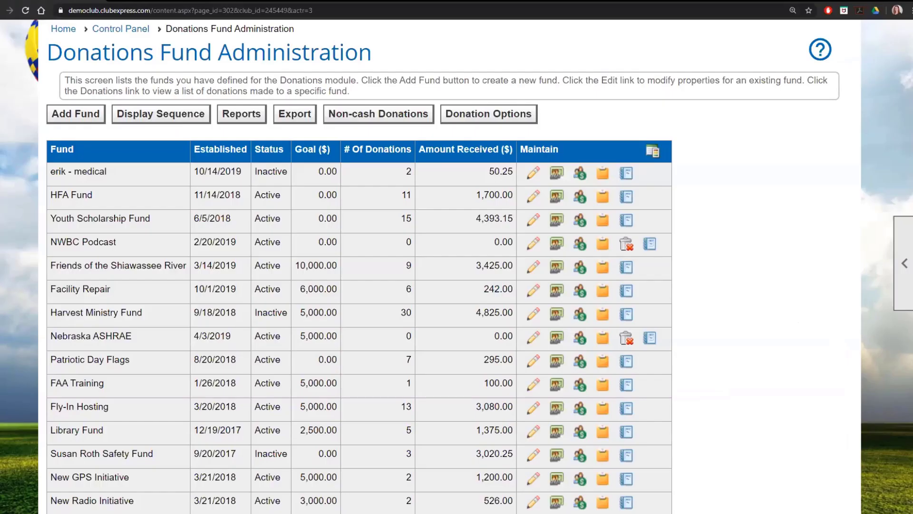
- Switch to the administrator's browser window and open the Donation History from the logged-in member's own profile
scroll(647, 298, "up", 6)
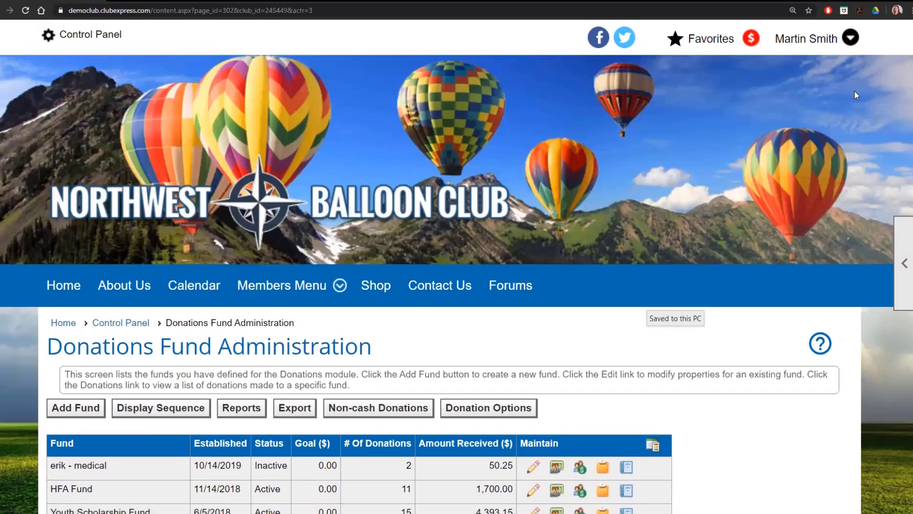
left_click(850, 39)
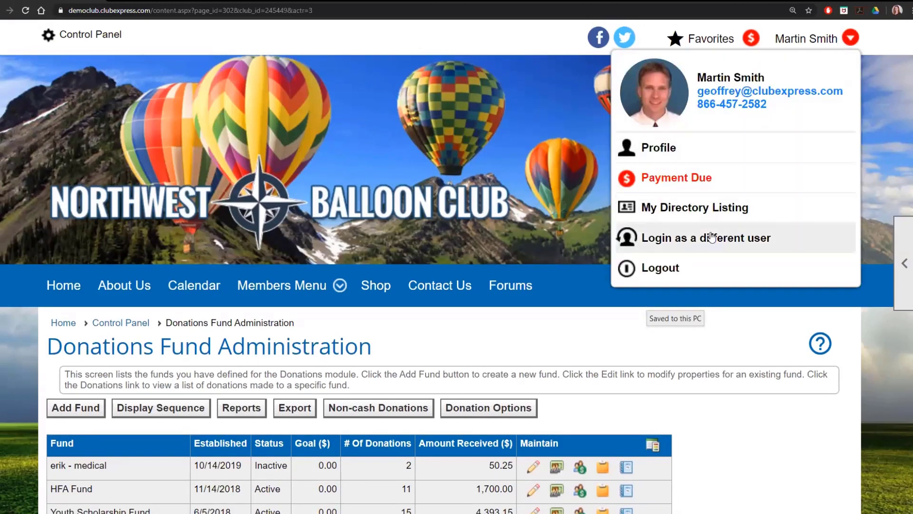
left_click(684, 149)
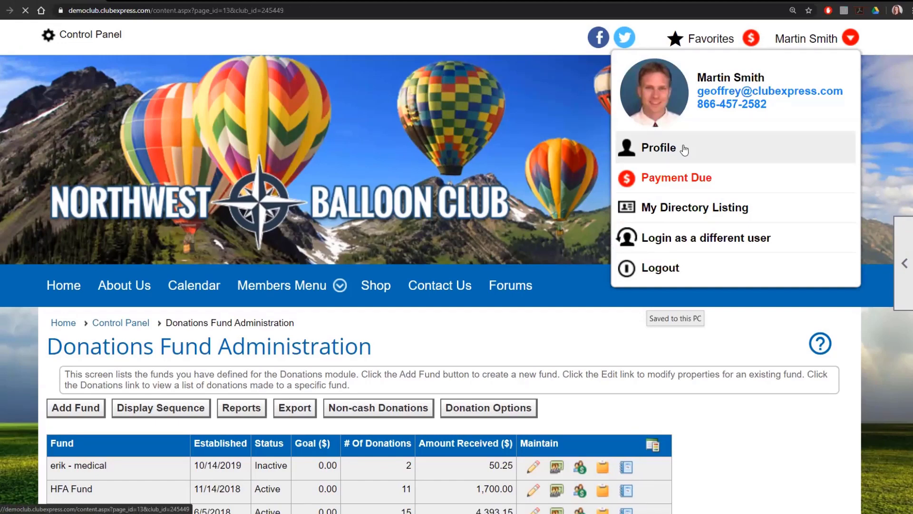
scroll(353, 359, "down", 6)
scroll(351, 360, "down", 3)
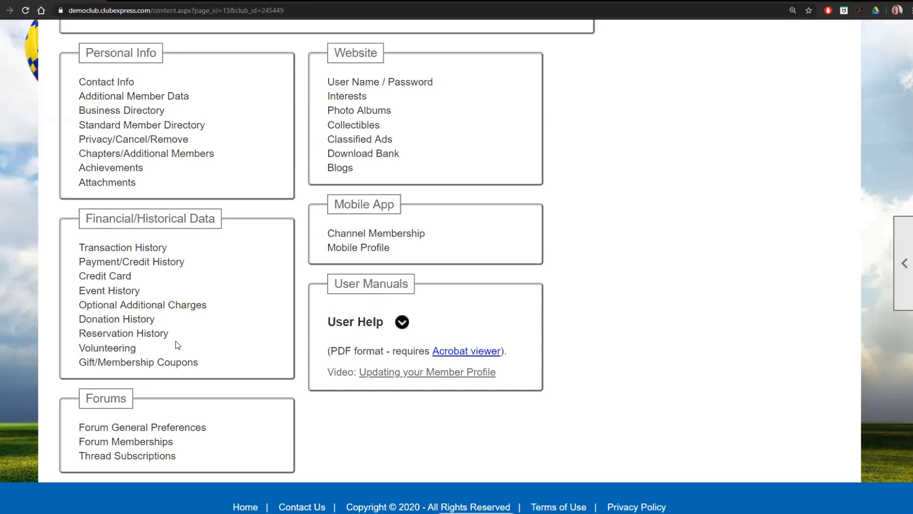
left_click(148, 322)
- Examine the recurring donations and the prior donations of the last 12 months in the Donation History
scroll(476, 341, "down", 6)
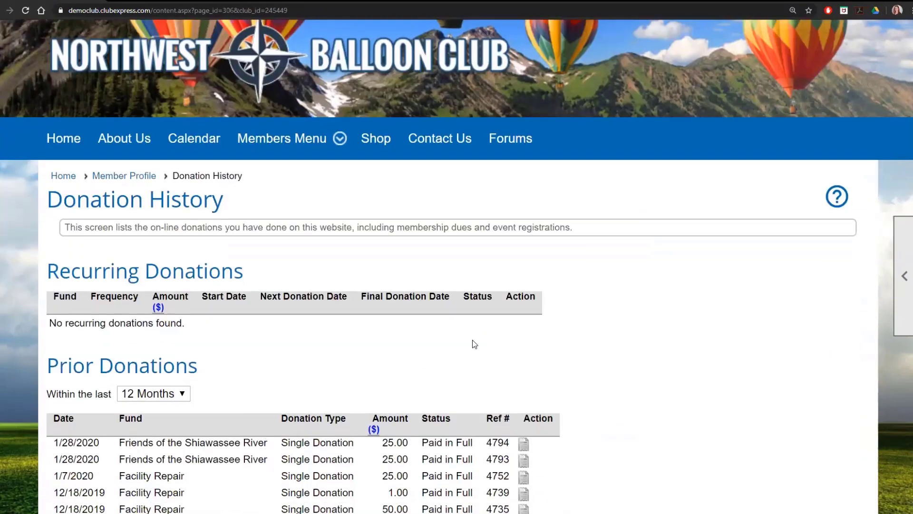
scroll(588, 350, "down", 1)
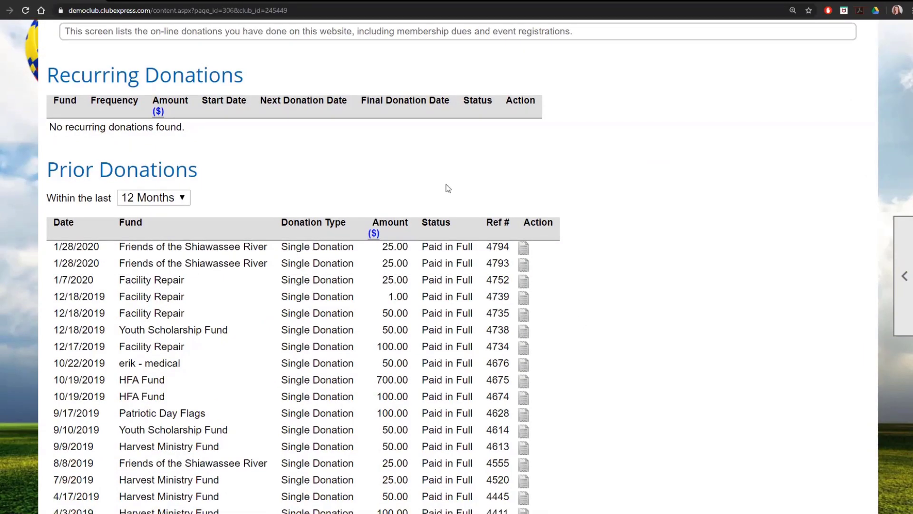
scroll(301, 187, "down", 2)
scroll(261, 361, "down", 8)
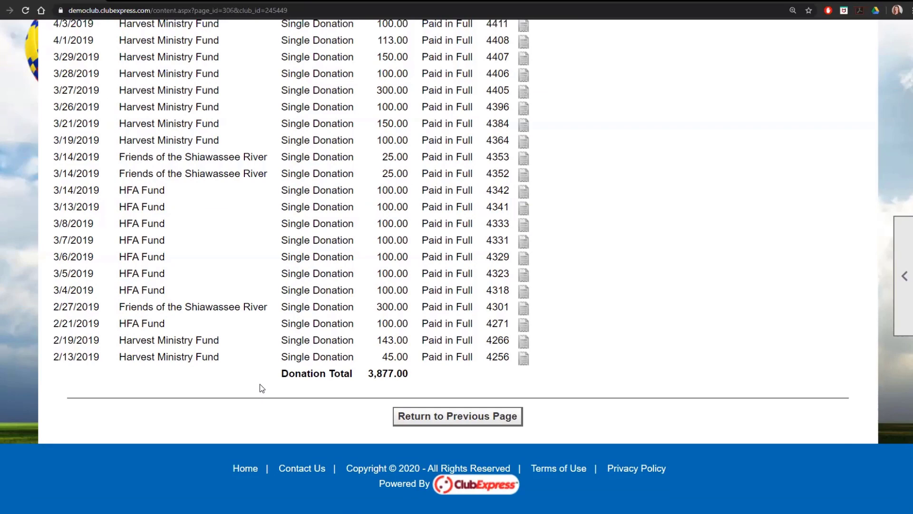
scroll(203, 363, "up", 9)
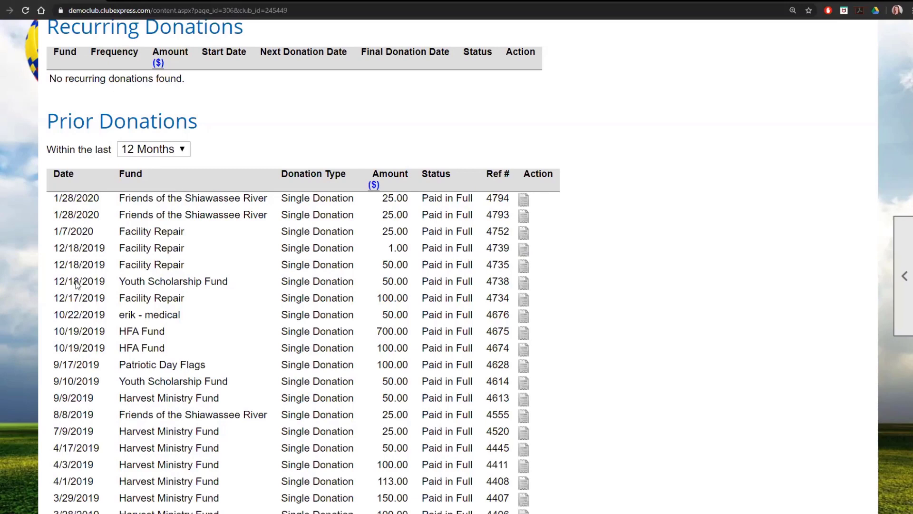
scroll(183, 317, "down", 1)
scroll(185, 318, "down", 2)
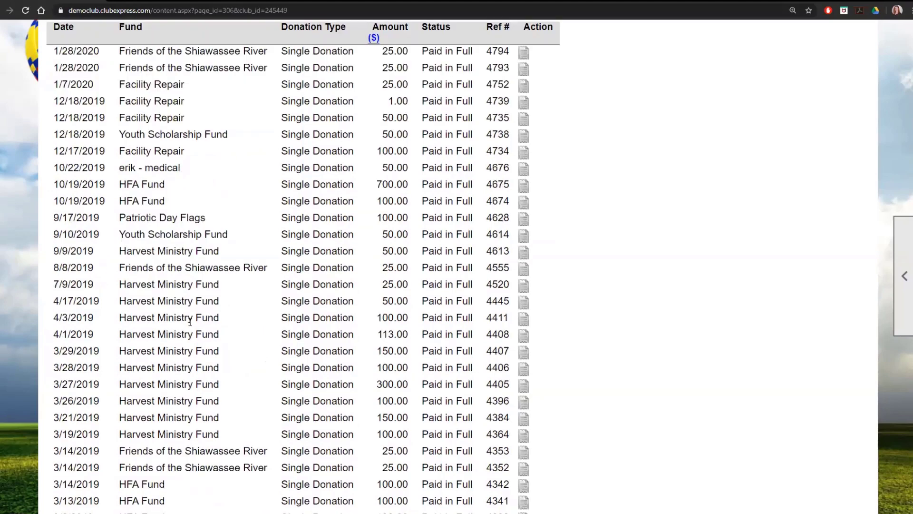
scroll(190, 328, "up", 5)
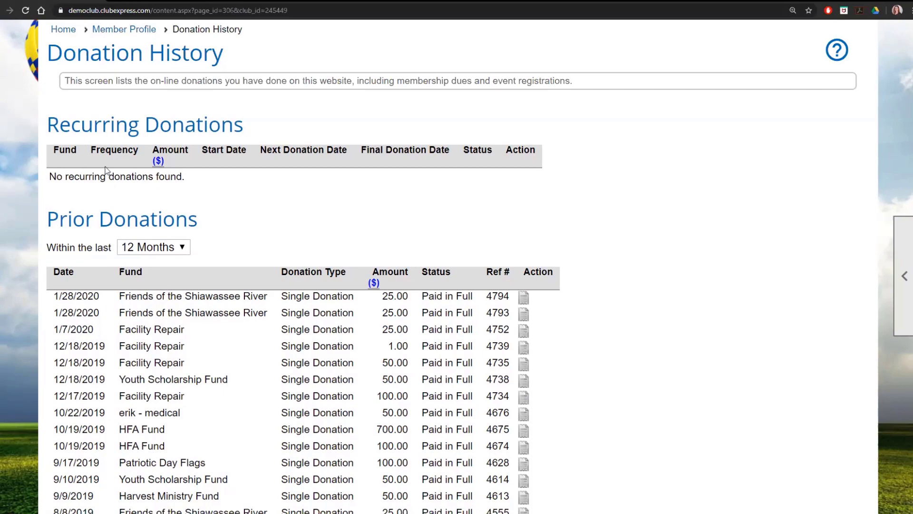
scroll(663, 212, "up", 6)
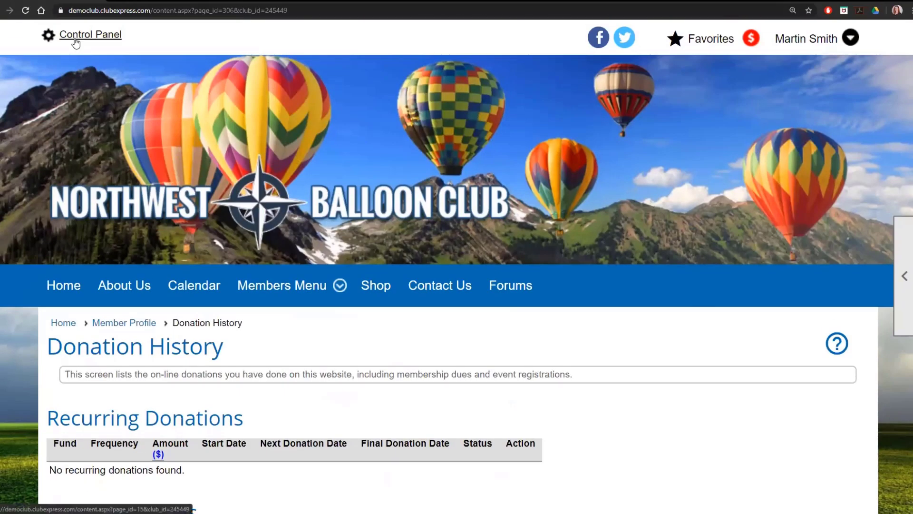
- Open the Member Manager from the control panel and search for members by the start of the last name
left_click(75, 40)
scroll(245, 389, "down", 4)
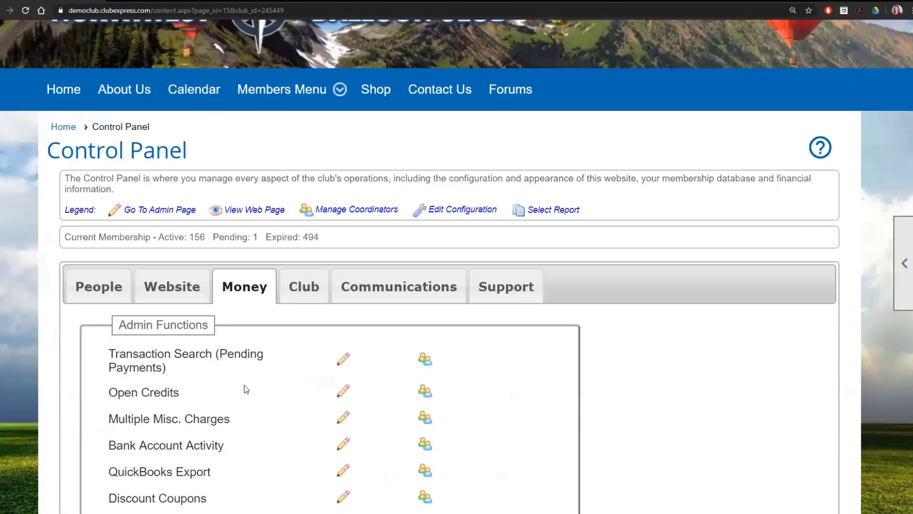
left_click(116, 285)
scroll(257, 299, "up", 2)
scroll(257, 298, "up", 2)
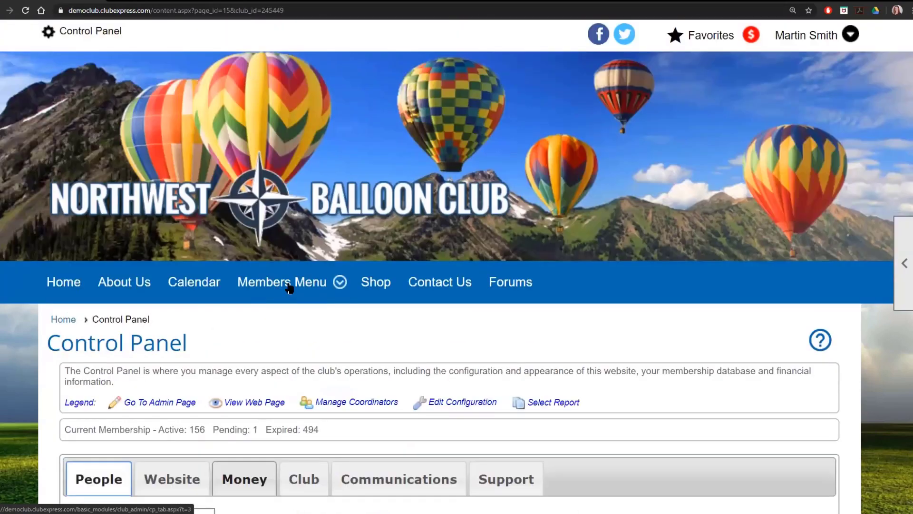
scroll(223, 287, "down", 6)
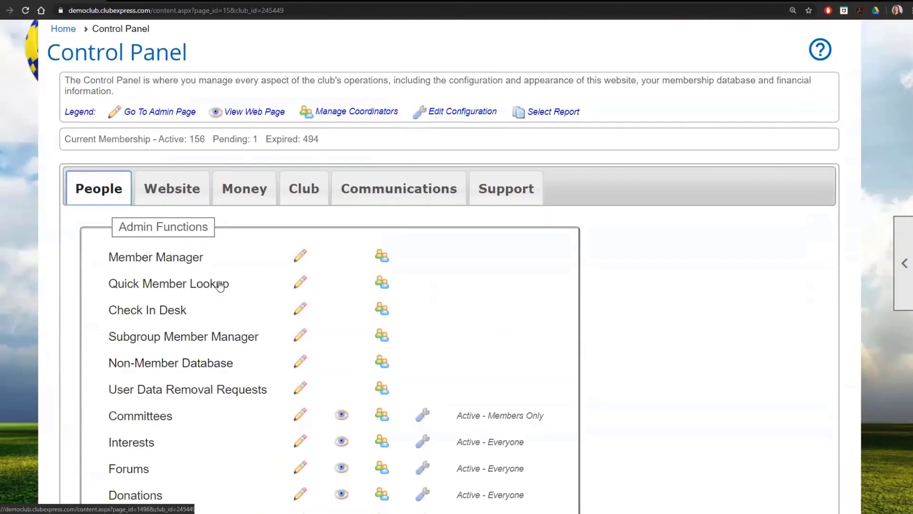
left_click(157, 257)
scroll(206, 364, "down", 2)
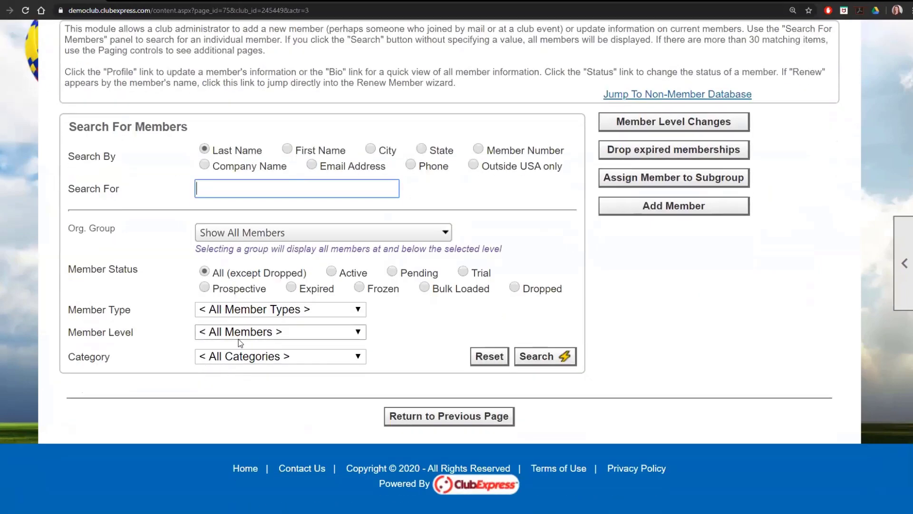
type("alex")
key("Return")
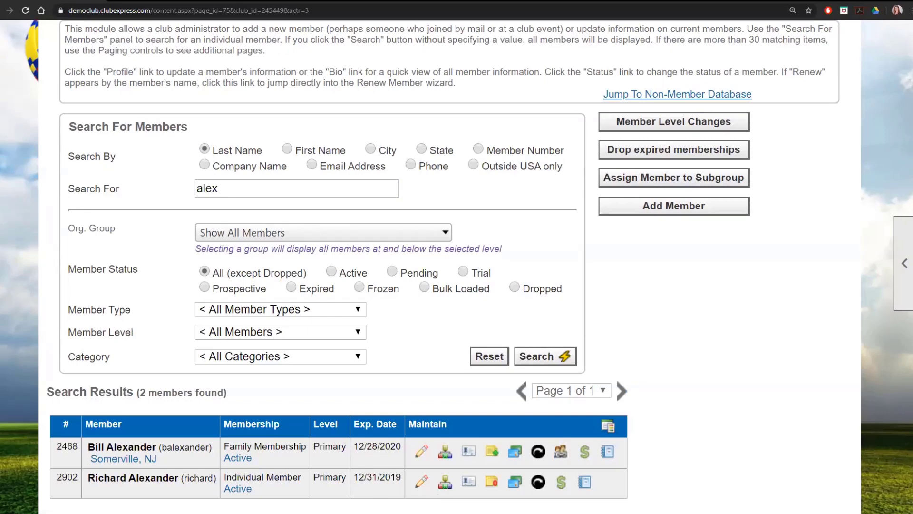
- Open the profile of the member with the Individual Member membership and display that member's Donation History
left_click(422, 481)
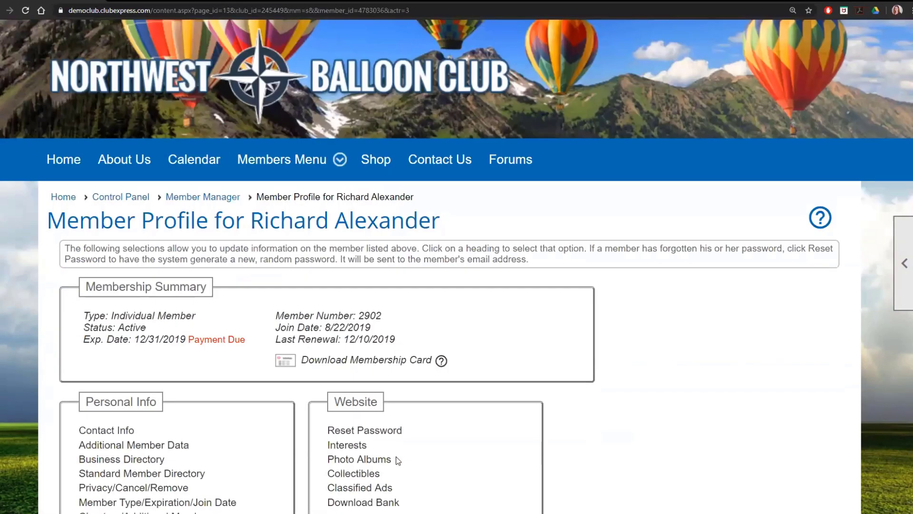
scroll(398, 460, "down", 8)
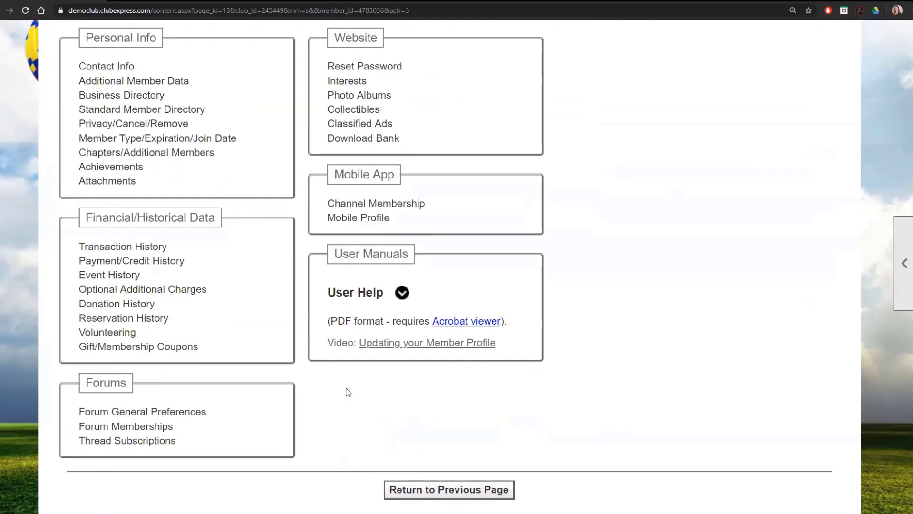
left_click(122, 307)
scroll(400, 395, "down", 4)
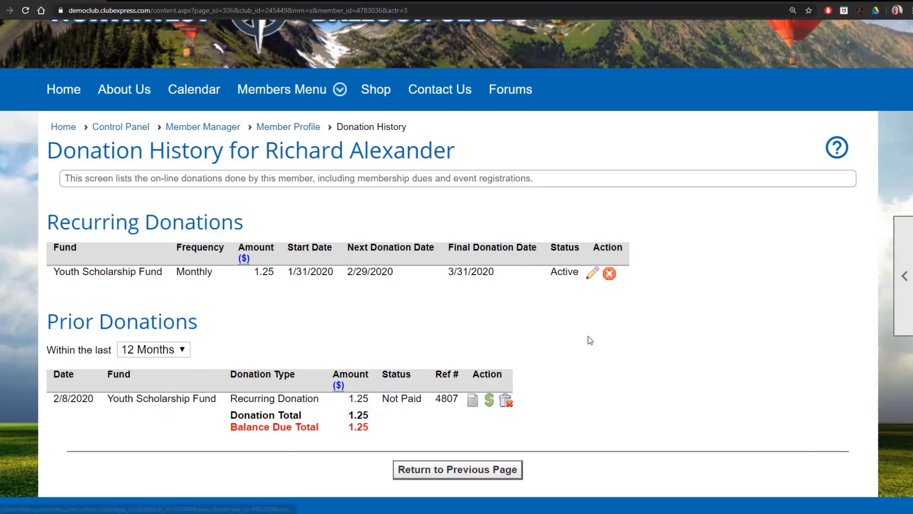
- Set the member's recurring Youth Scholarship Fund donation to 10 occurrences and save the change
left_click(591, 279)
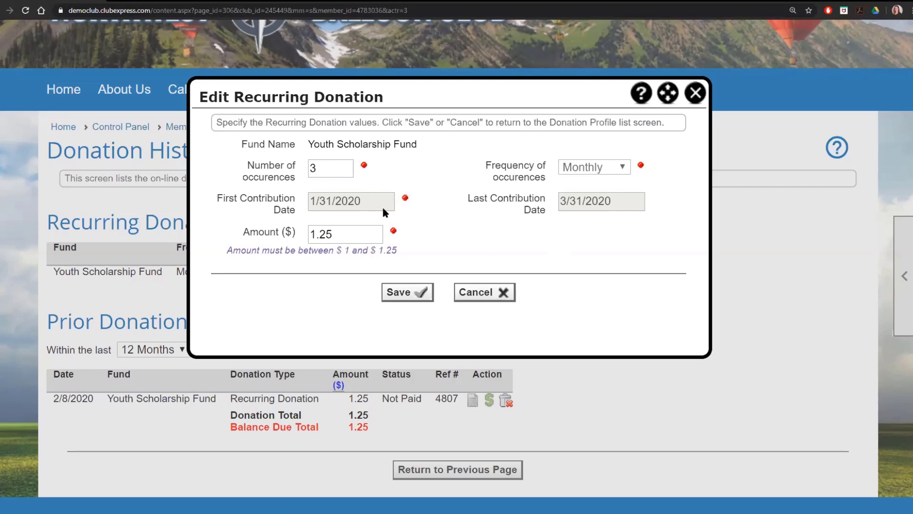
double_click(323, 168)
type("10")
key("Tab")
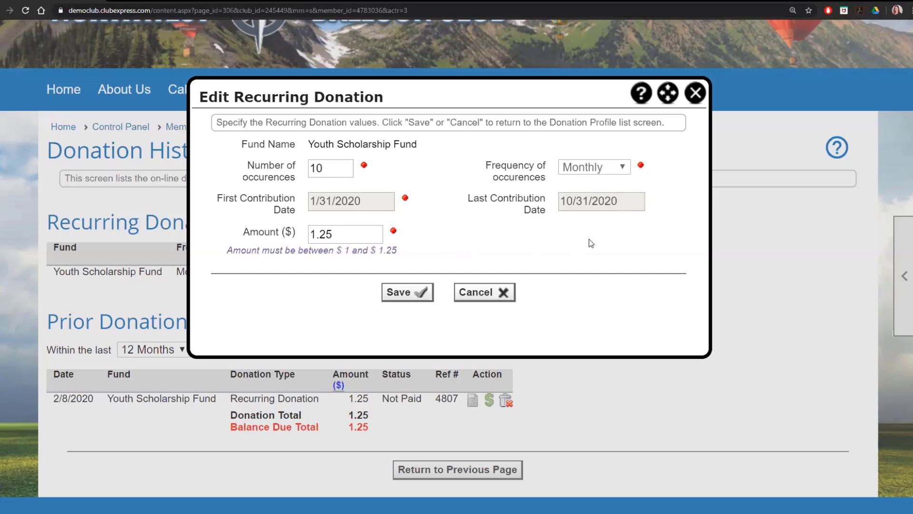
left_click(402, 293)
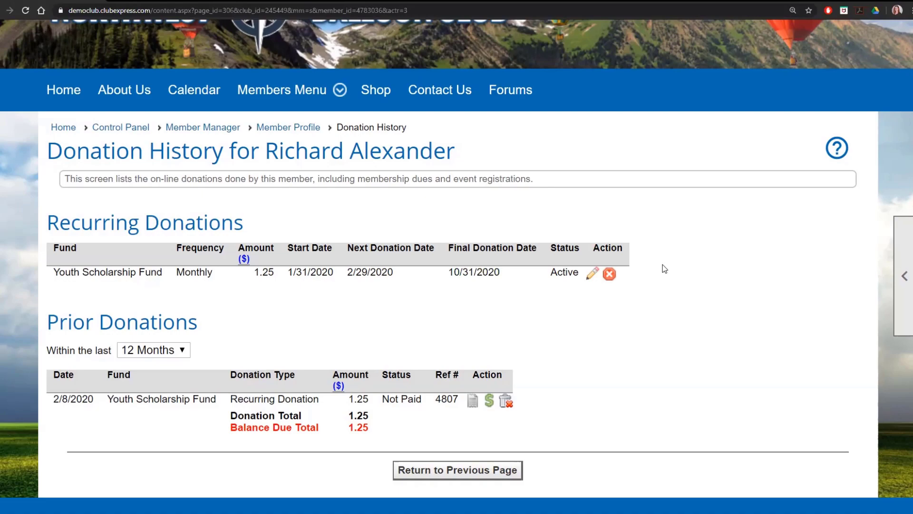
scroll(643, 314, "up", 1)
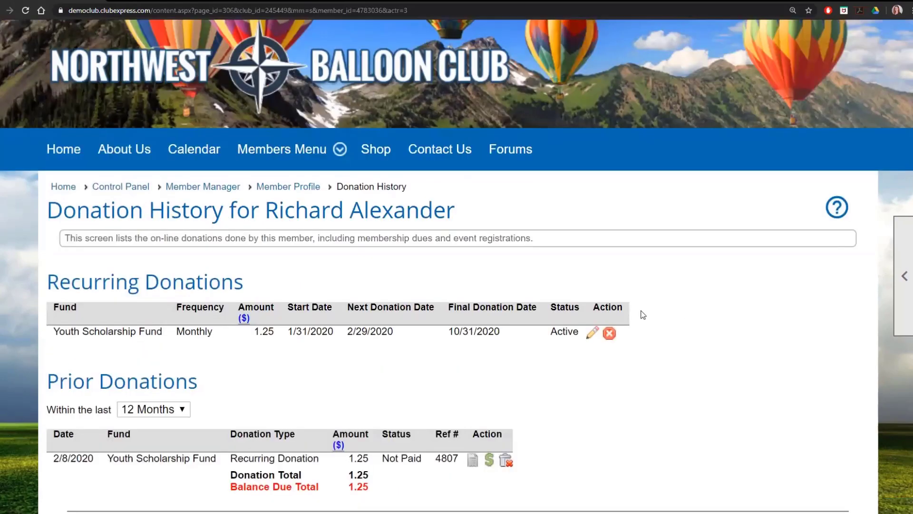
scroll(643, 314, "up", 3)
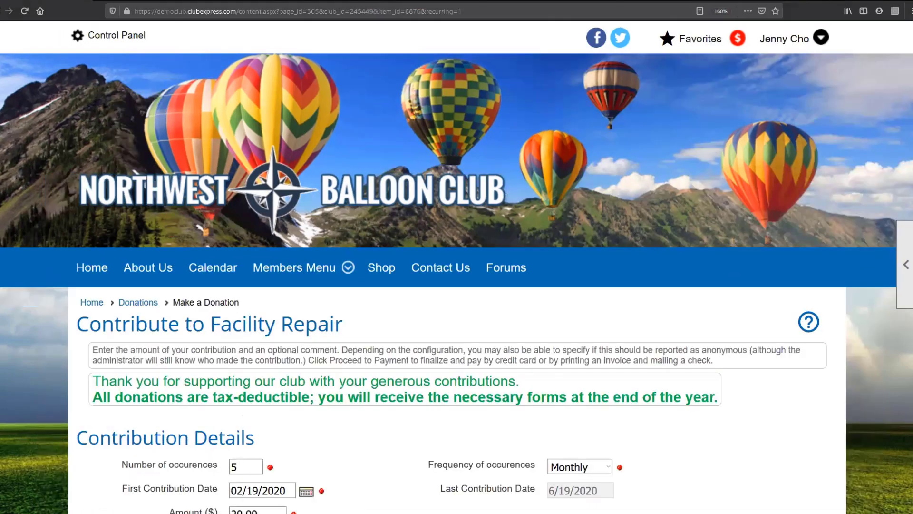
- Switch to the browser window with the Facility Repair contribution form and log the member out
left_click(821, 37)
left_click(815, 46)
left_click(821, 38)
left_click(657, 249)
left_click(445, 308)
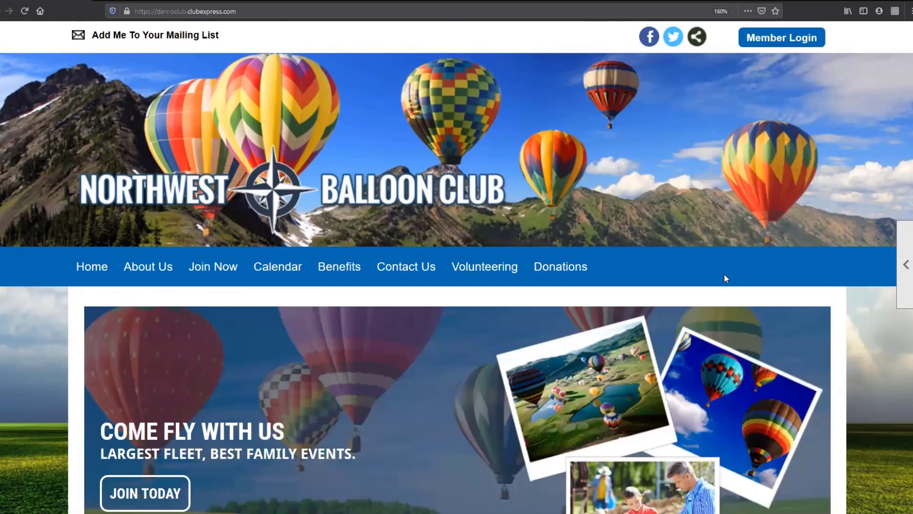
- Open the public Donations page and start a non-member donation to the Youth Scholarship Fund, showing its contact information form
scroll(686, 249, "down", 2)
scroll(686, 249, "down", 1)
left_click(571, 105)
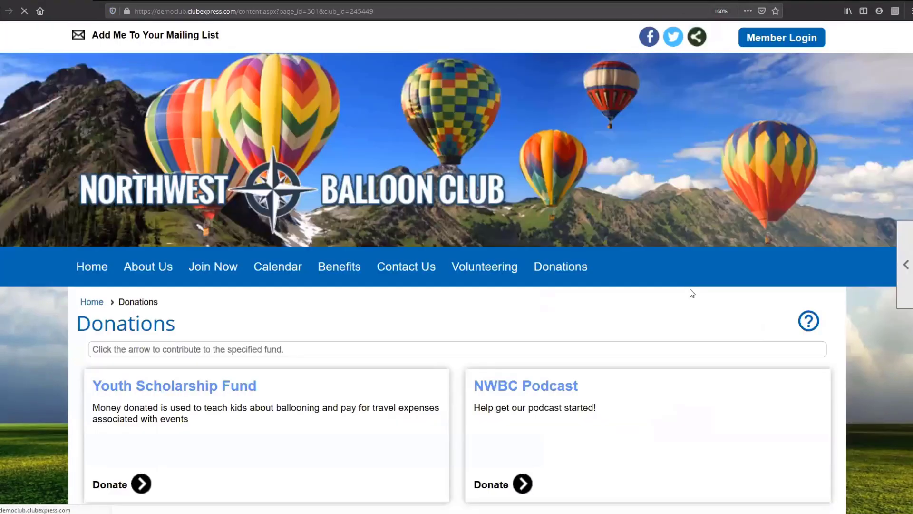
scroll(683, 302, "down", 5)
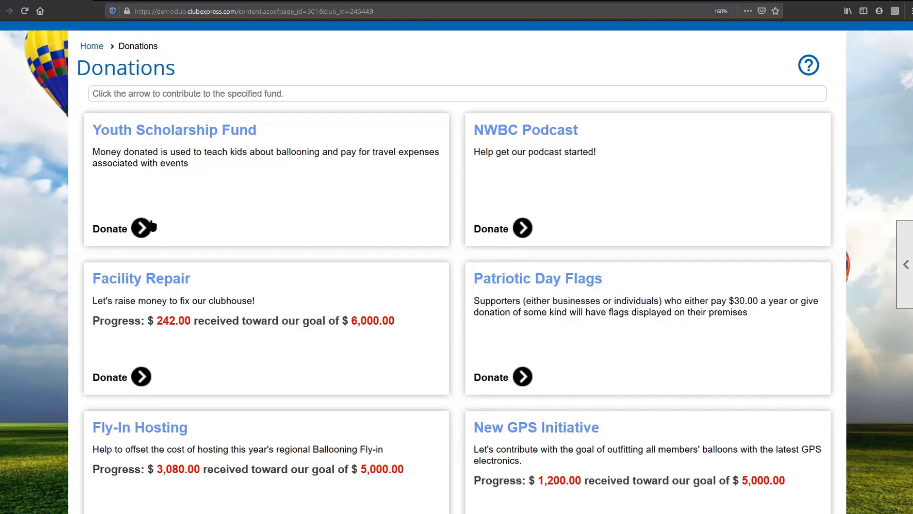
left_click(142, 228)
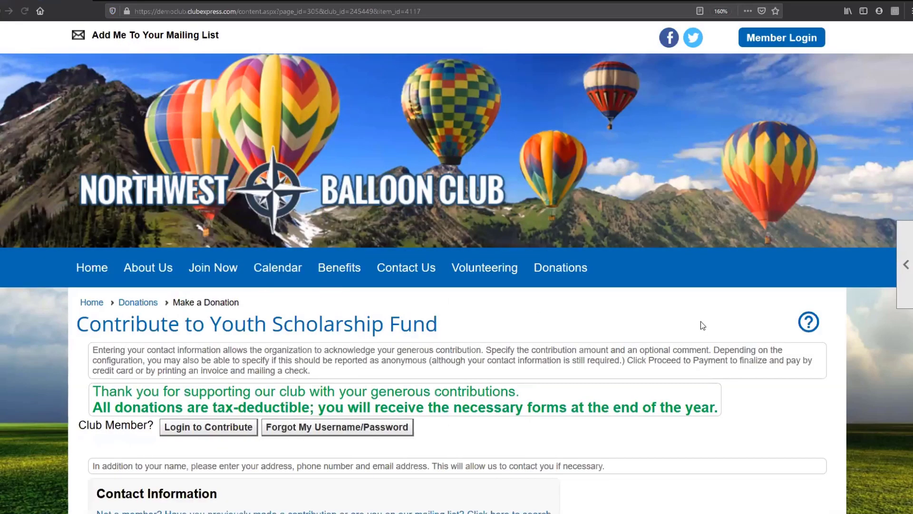
scroll(701, 318, "down", 5)
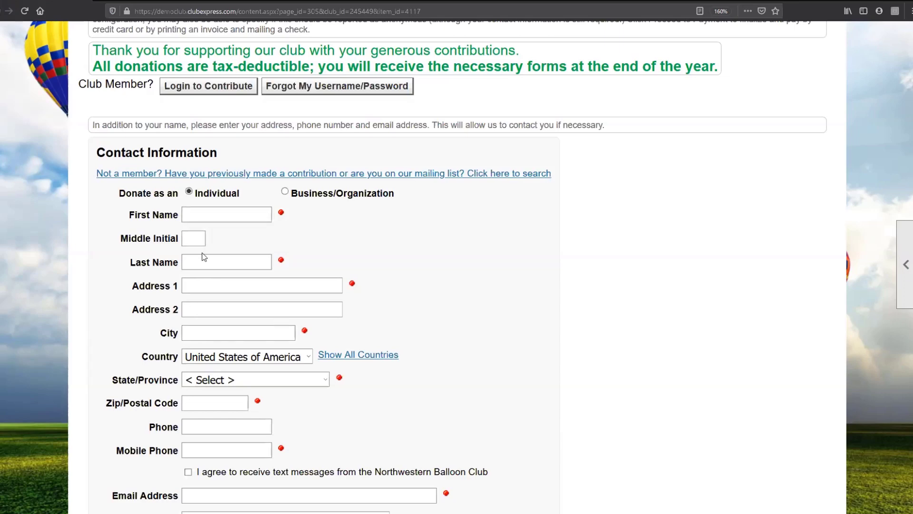
- Set the donor type to Business/Organization and review the non-member form's contact, contribution, notification, matching gift and additional information sections
scroll(213, 303, "down", 3)
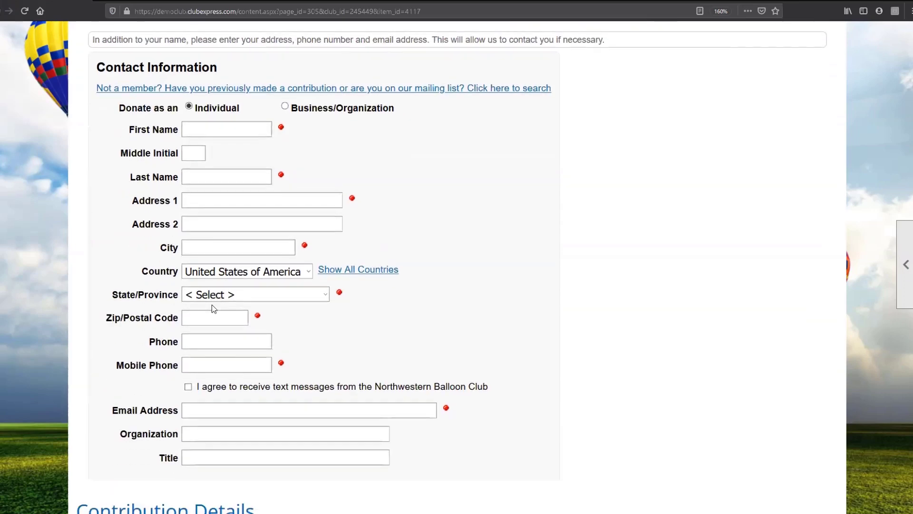
left_click(316, 110)
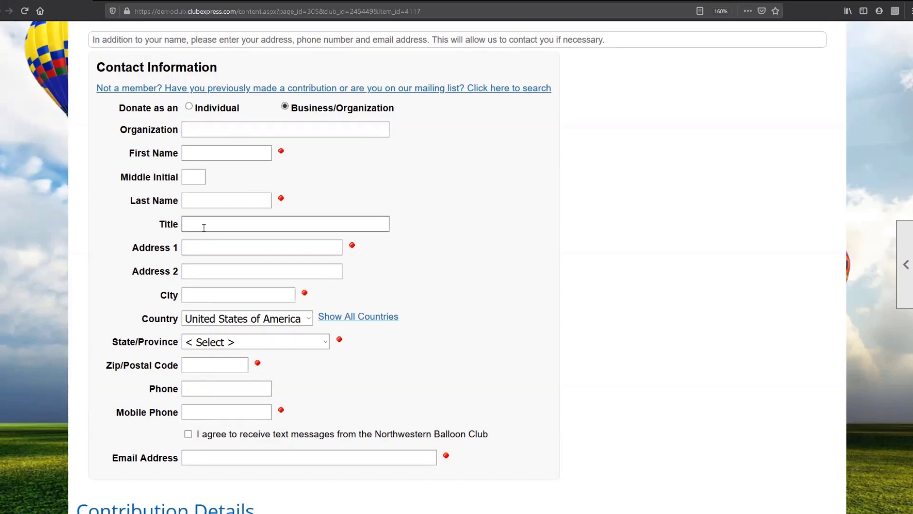
scroll(367, 255, "down", 7)
scroll(369, 260, "down", 3)
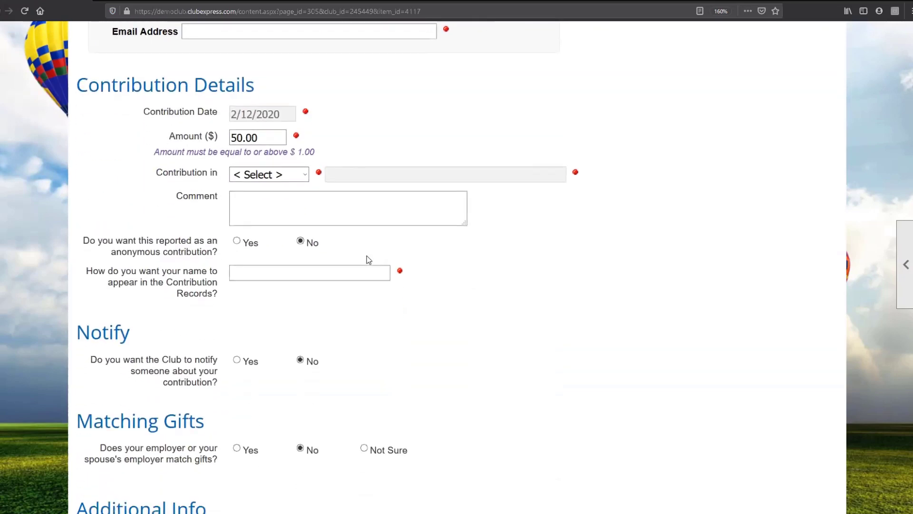
scroll(361, 134, "up", 3)
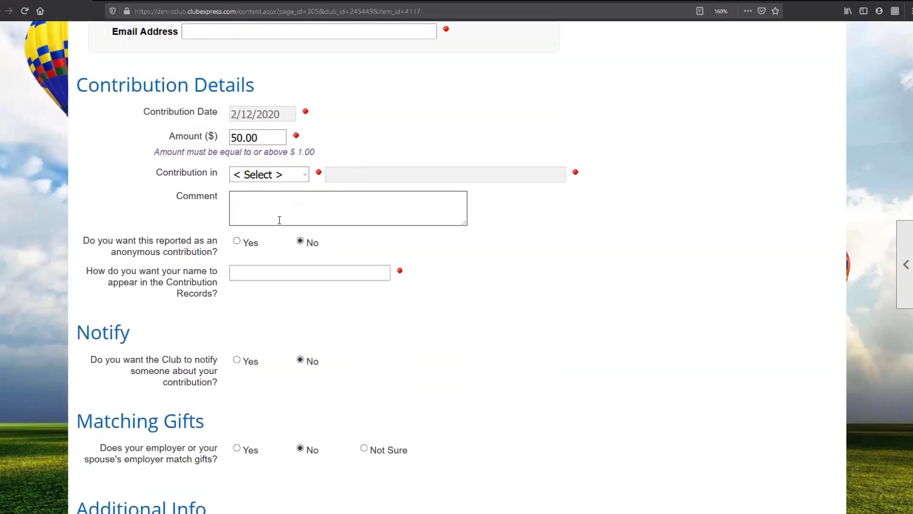
scroll(275, 224, "down", 4)
scroll(265, 195, "down", 1)
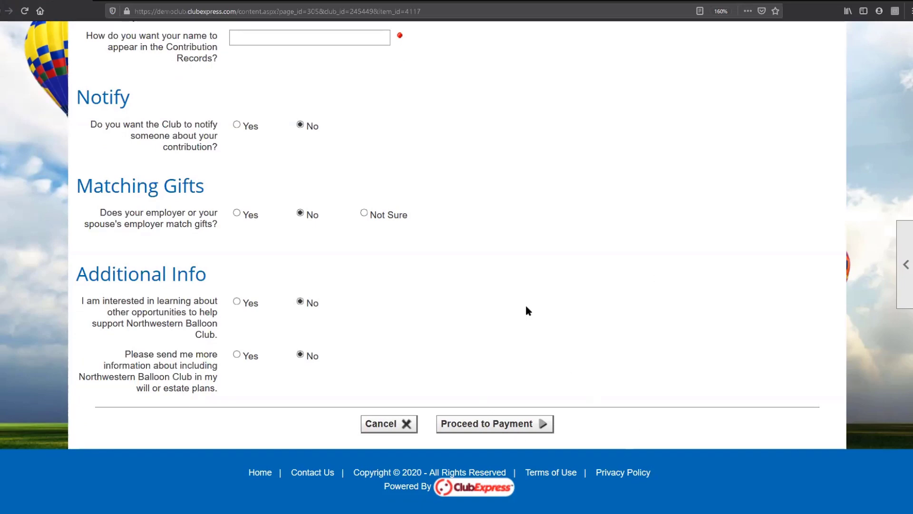
scroll(528, 308, "up", 10)
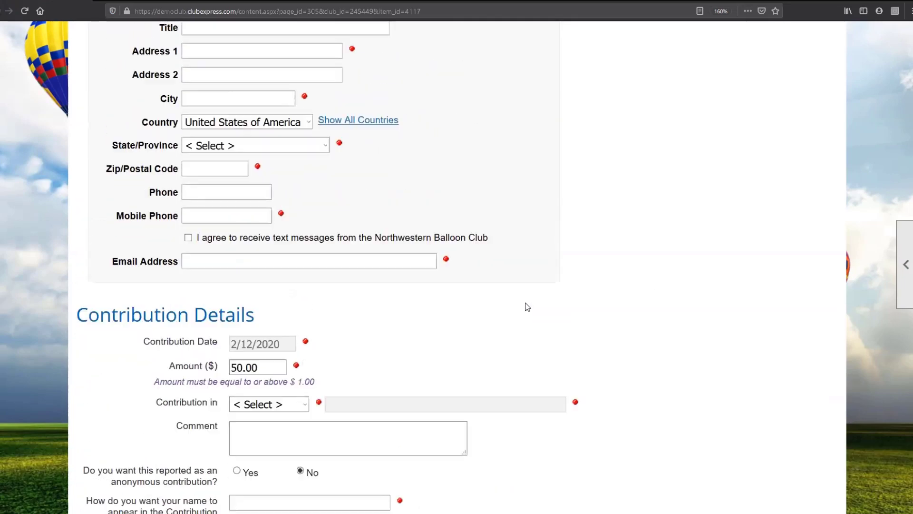
scroll(528, 306, "up", 4)
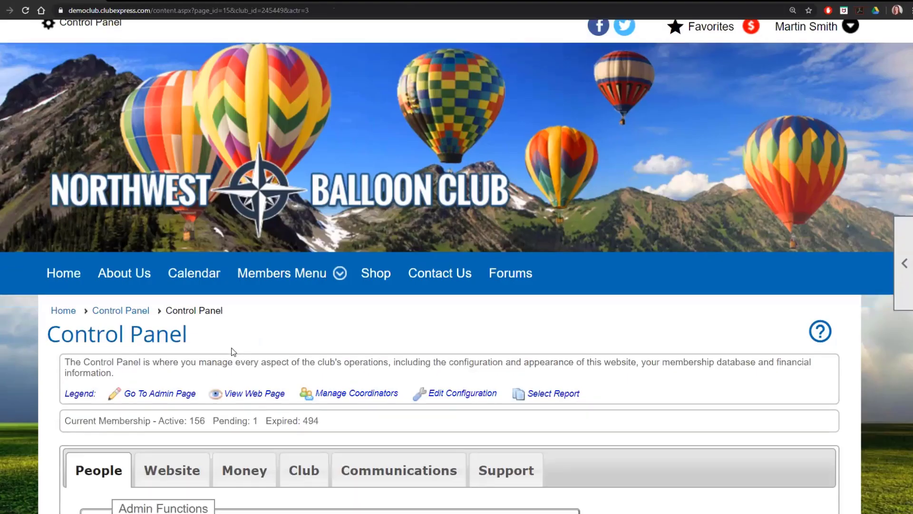
- Return to the administrator's Control Panel and bring the People admin functions into view down to Donations
scroll(230, 350, "down", 10)
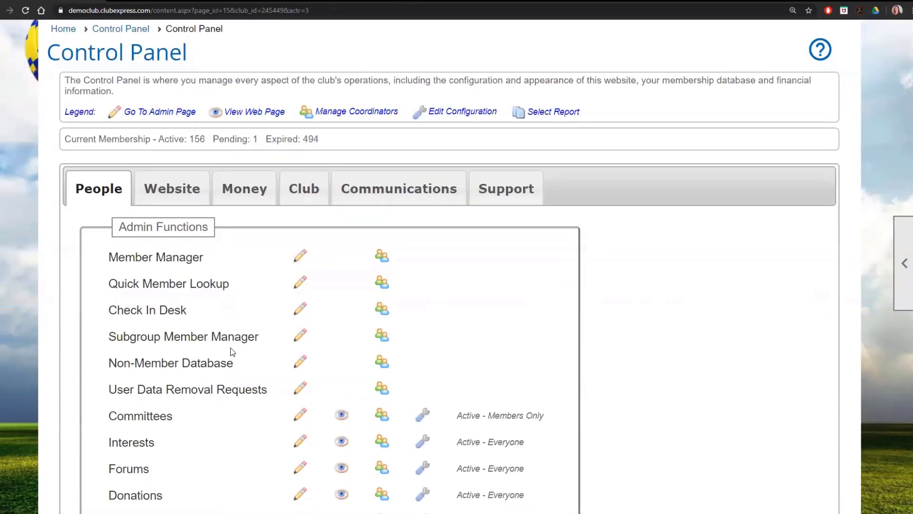